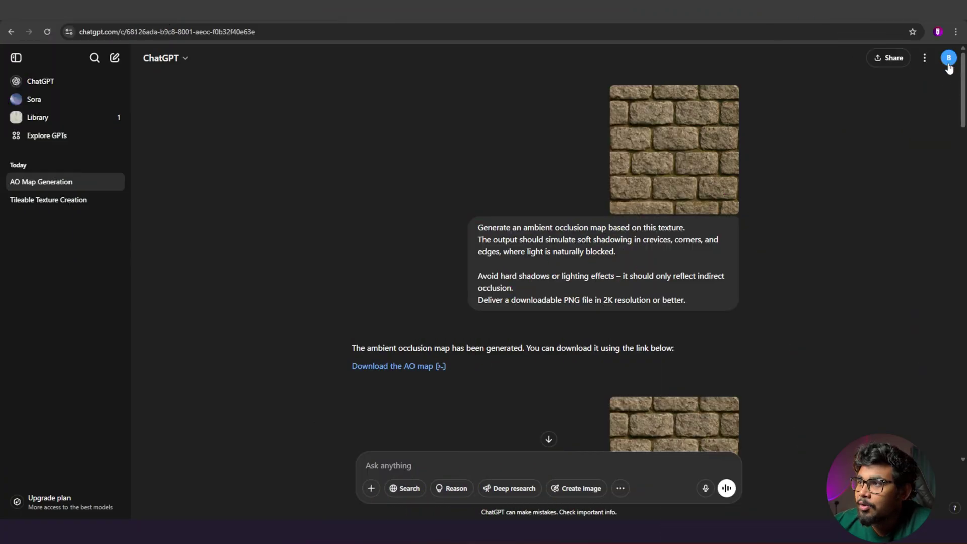
click(74, 493)
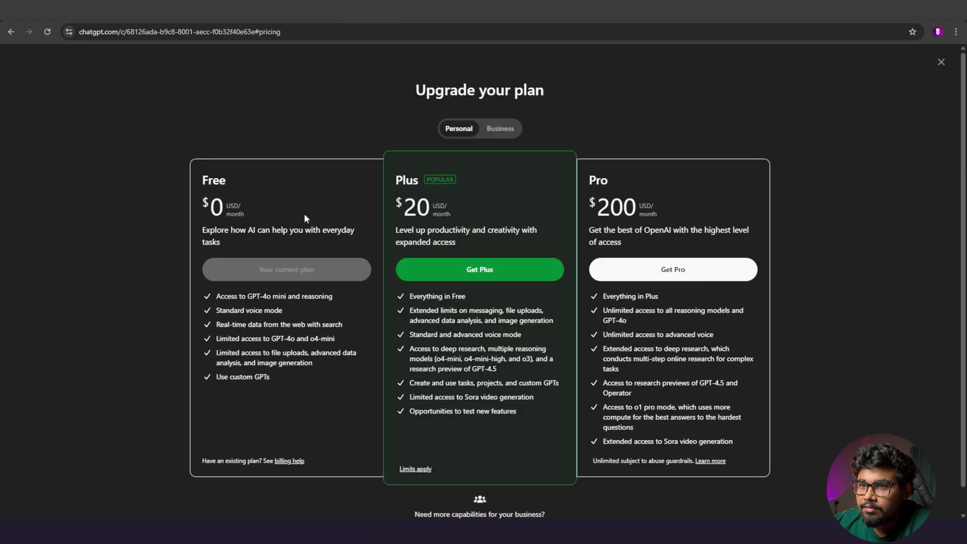
click(942, 64)
scroll(481, 242, down, 1)
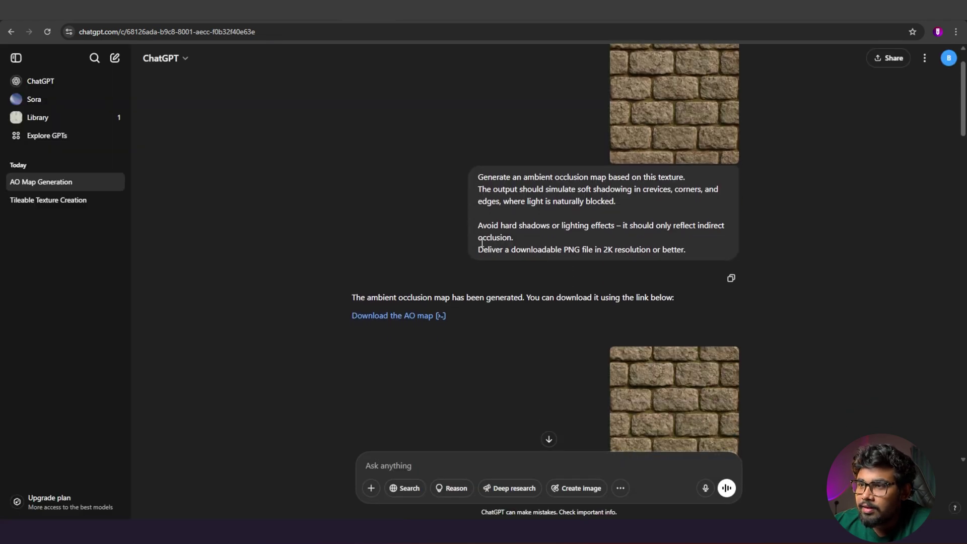
scroll(702, 198, up, 1)
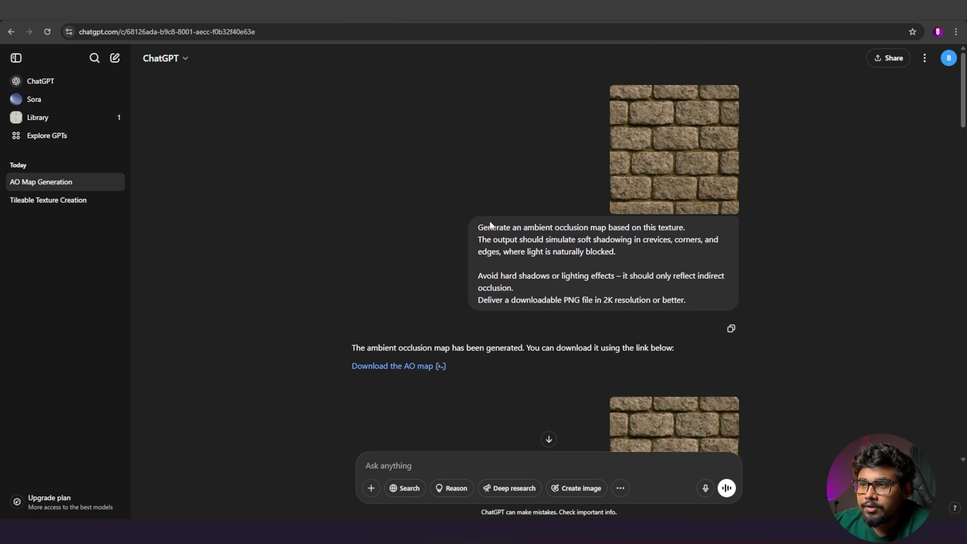
scroll(592, 225, down, 2)
scroll(591, 219, down, 3)
scroll(600, 220, down, 3)
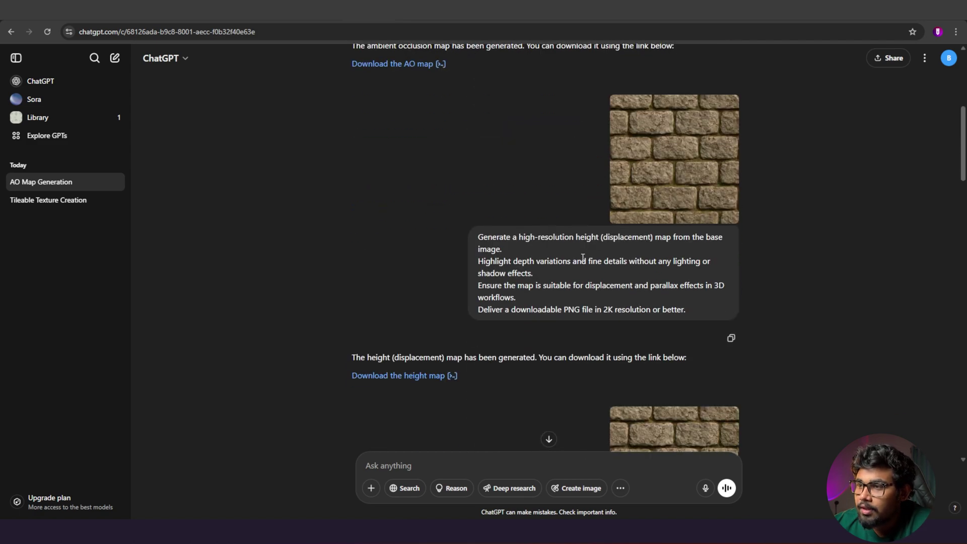
scroll(626, 255, down, 2)
scroll(626, 254, down, 2)
scroll(574, 283, down, 3)
scroll(597, 282, down, 2)
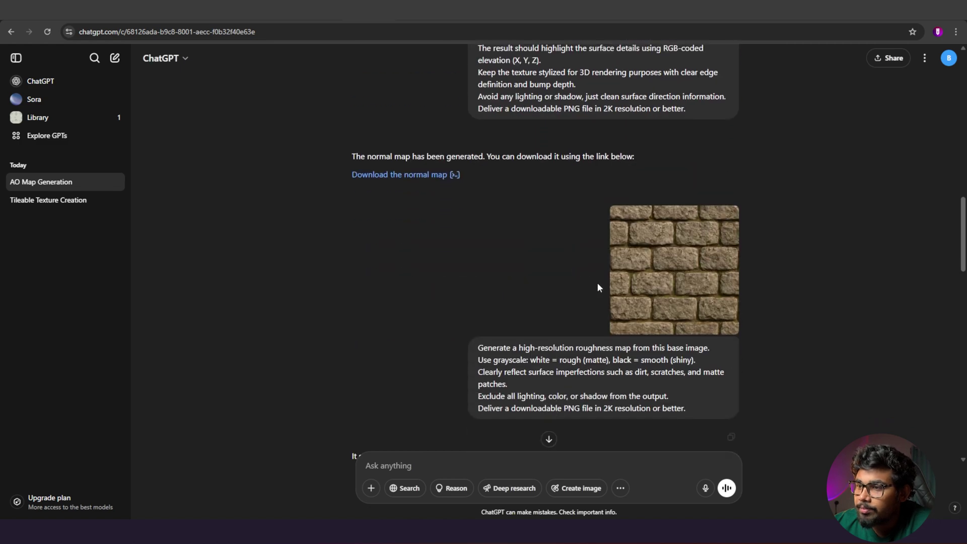
scroll(628, 307, down, 1)
scroll(627, 307, down, 1)
scroll(599, 303, down, 4)
scroll(600, 303, down, 1)
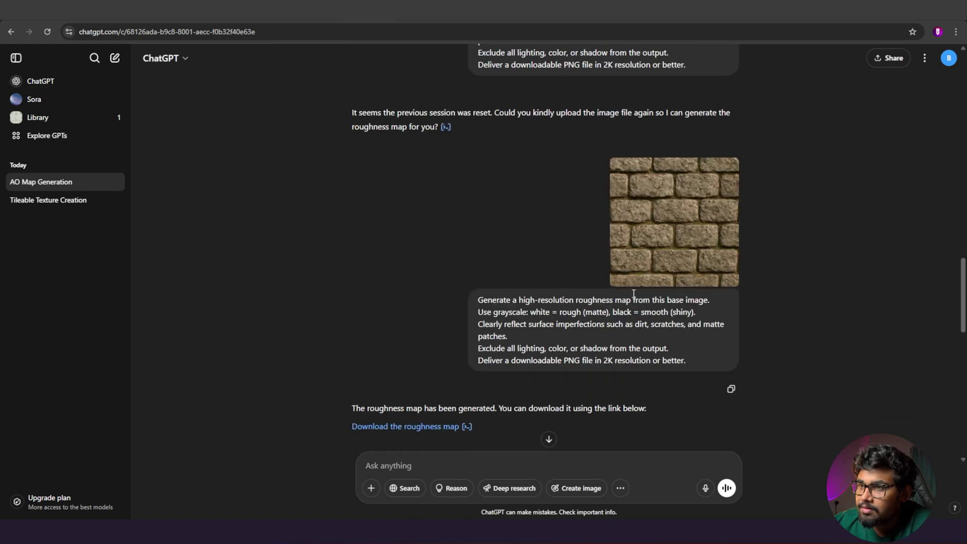
scroll(574, 267, down, 1)
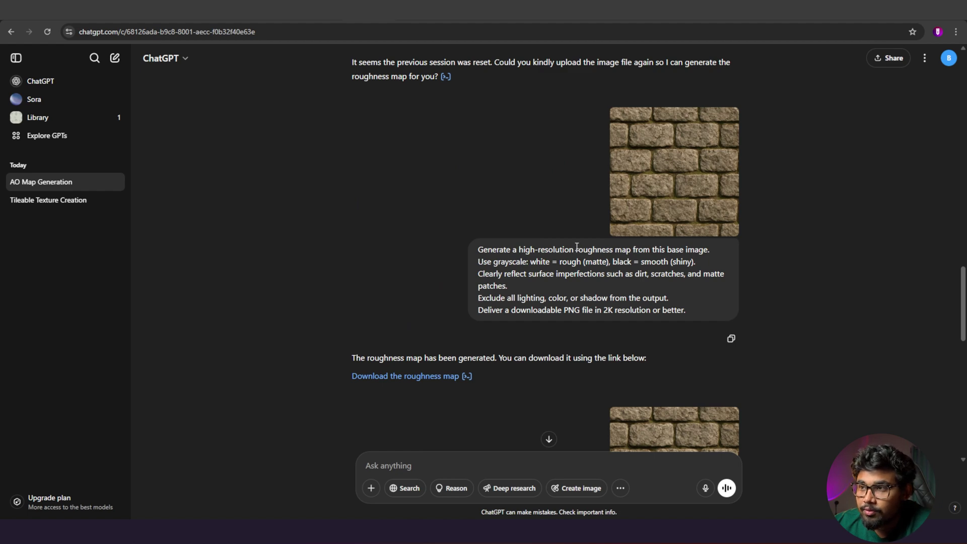
scroll(577, 247, down, 2)
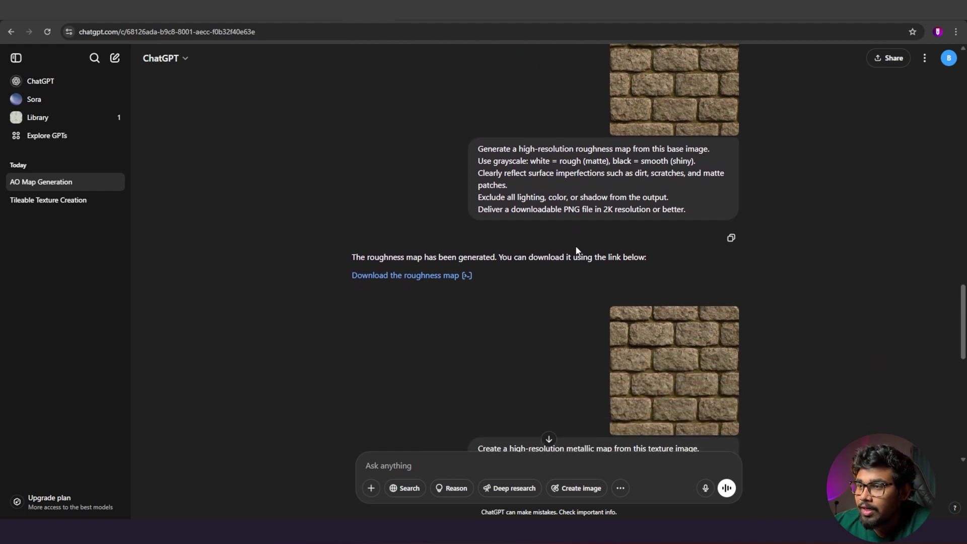
scroll(576, 251, down, 5)
scroll(572, 241, down, 4)
scroll(573, 240, down, 2)
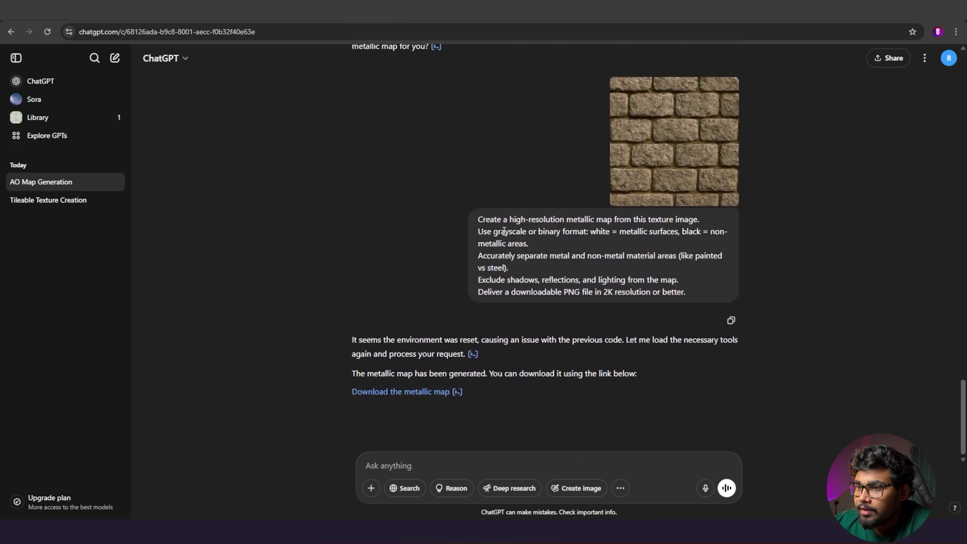
scroll(496, 233, up, 2)
scroll(496, 233, up, 3)
scroll(453, 171, up, 3)
scroll(453, 168, up, 1)
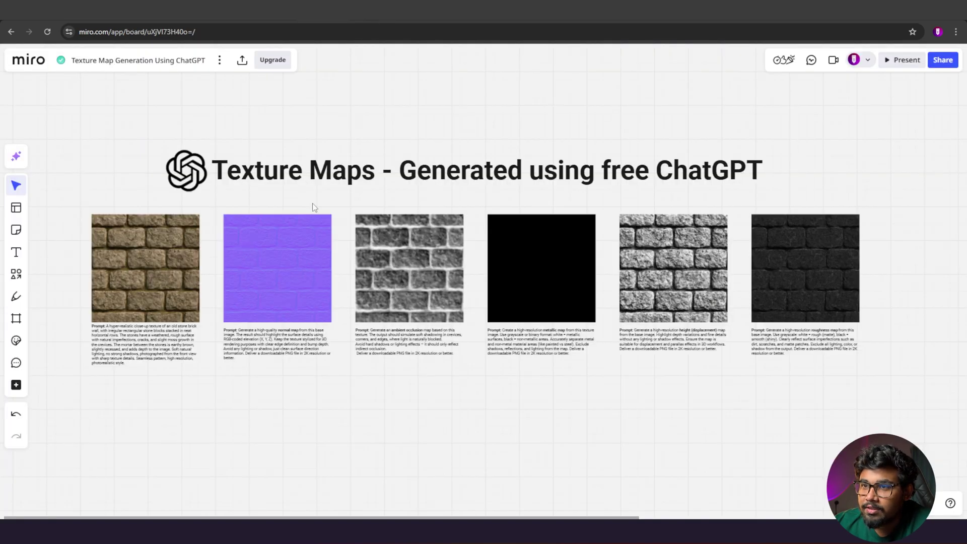
scroll(300, 203, up, 2)
scroll(411, 190, up, 2)
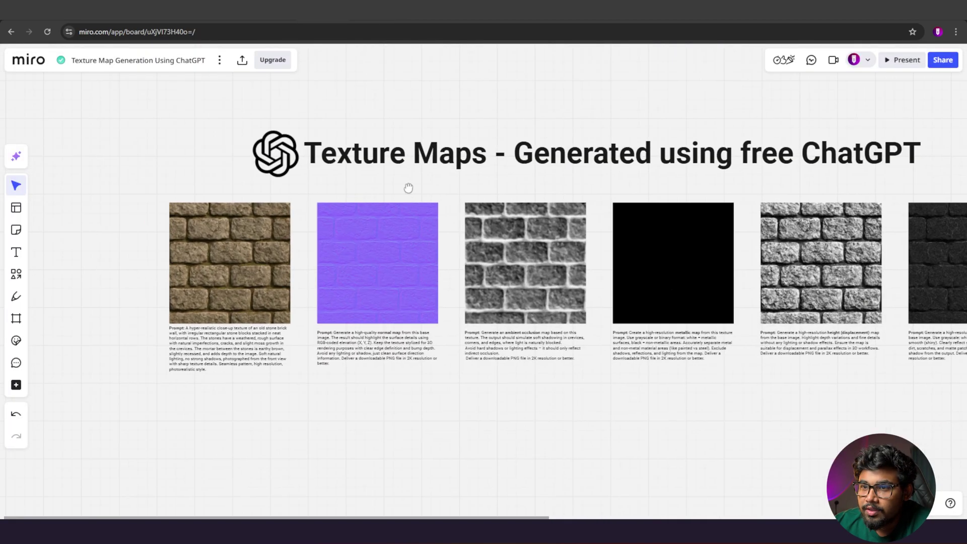
scroll(268, 271, up, 2)
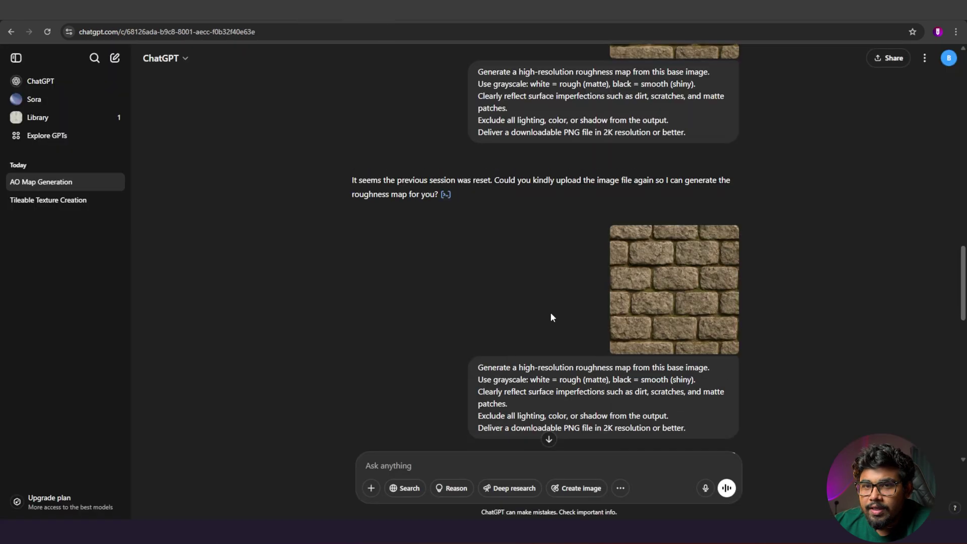
scroll(550, 312, up, 1)
scroll(536, 307, up, 3)
scroll(538, 310, up, 3)
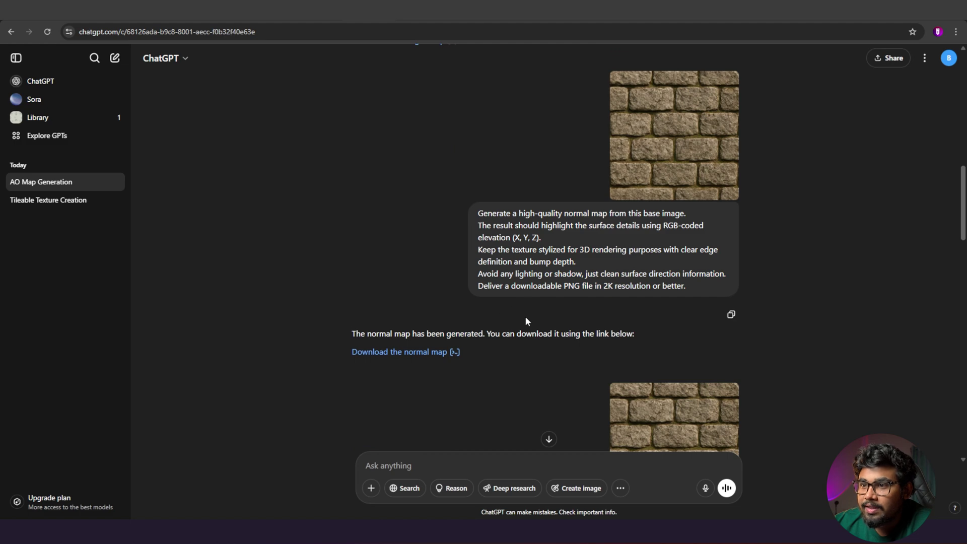
scroll(579, 298, up, 1)
scroll(496, 281, up, 2)
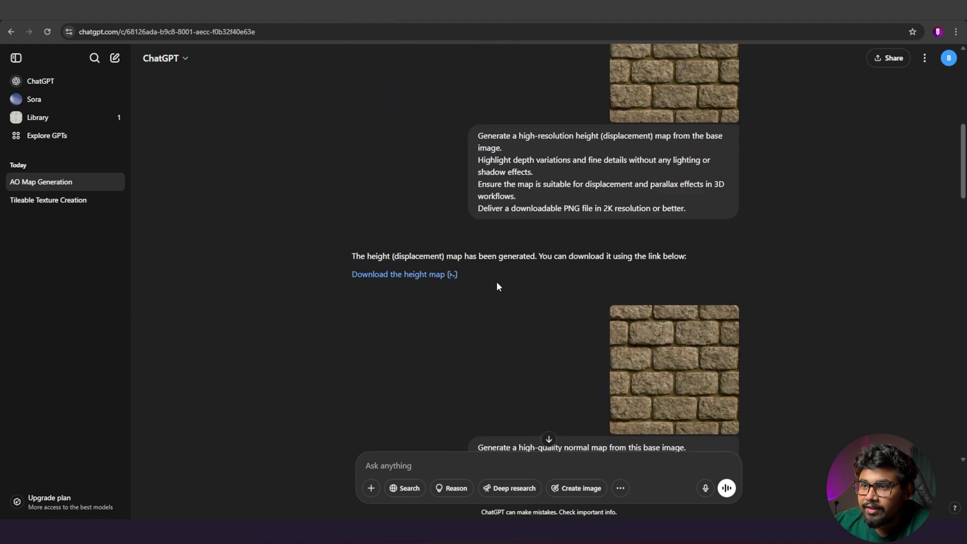
scroll(524, 274, up, 3)
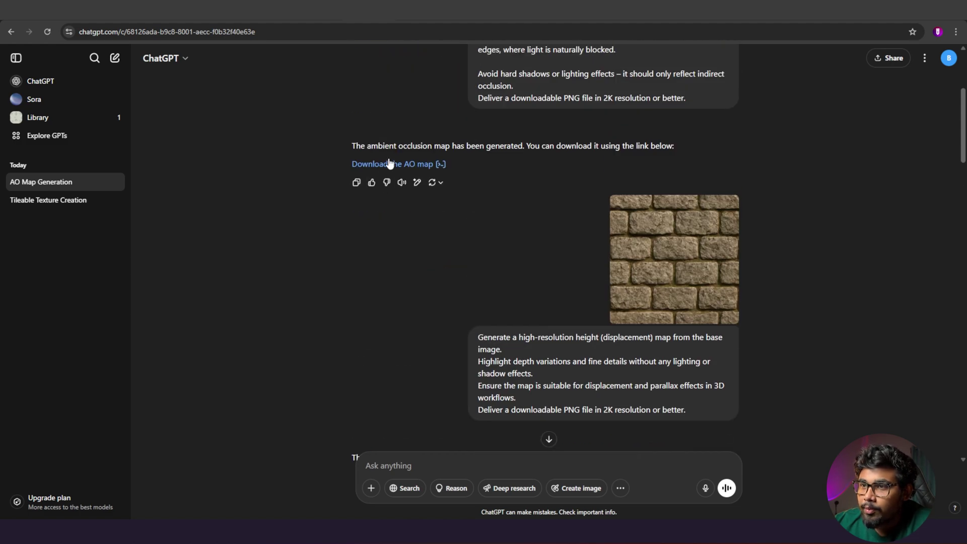
scroll(536, 279, down, 3)
scroll(536, 278, down, 3)
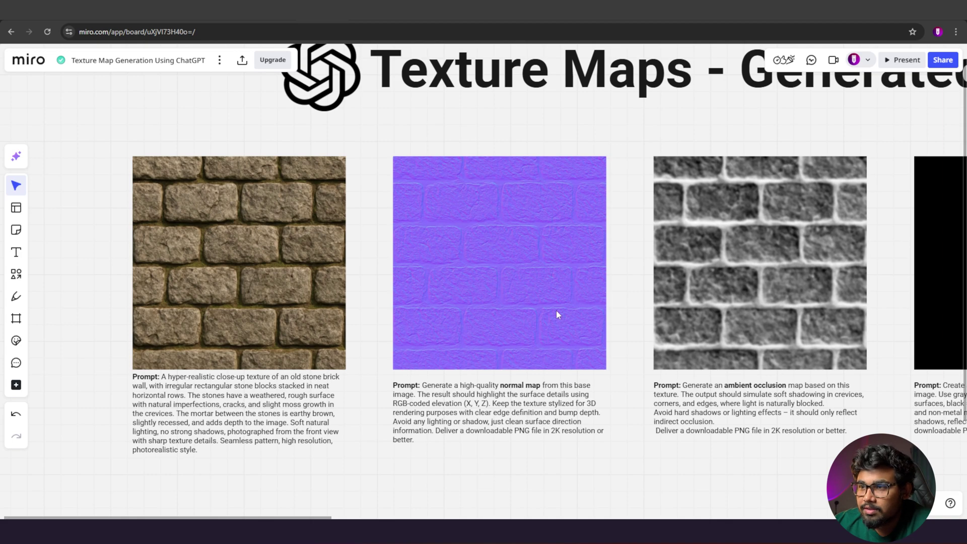
scroll(351, 307, right, 5)
scroll(491, 315, right, 2)
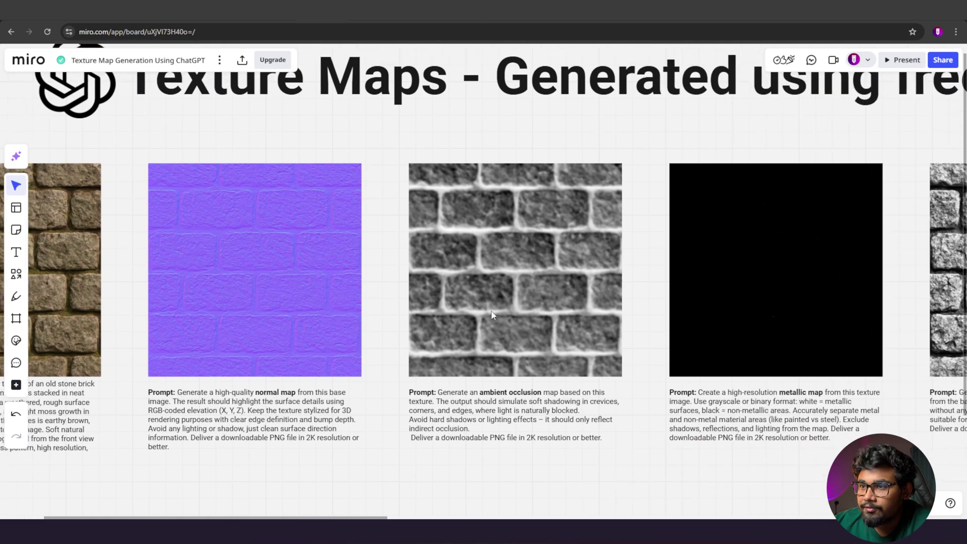
ctrl+scroll(518, 305, down, 2)
scroll(500, 293, right, 4)
scroll(426, 228, right, 3)
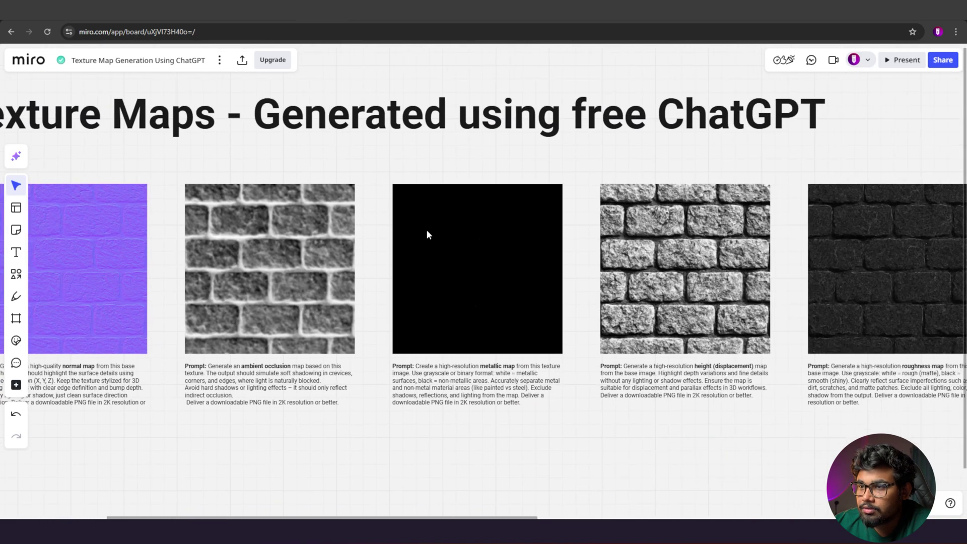
Step: Pan the Miro board to bring the height map to the centre of view
drag(649, 326, 395, 325)
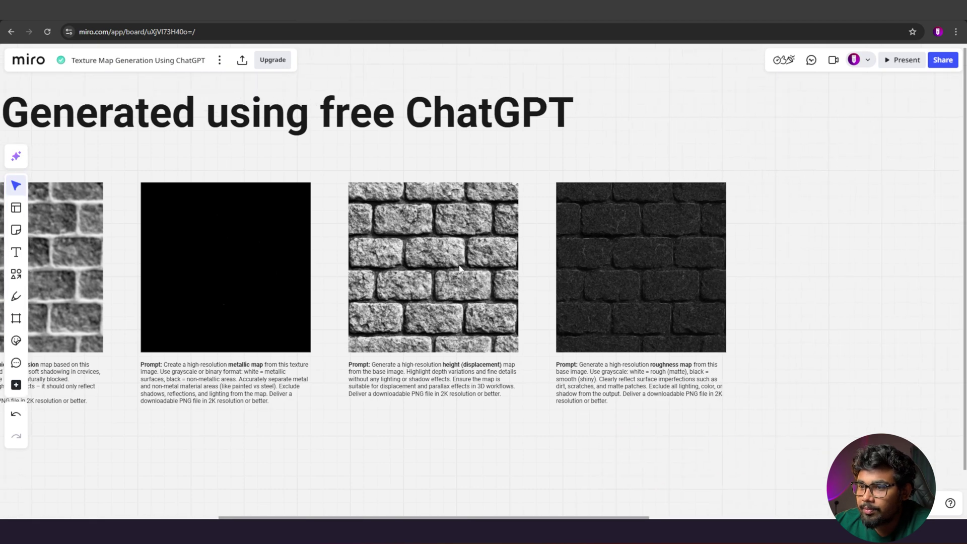
ctrl+scroll(523, 294, up, 1)
scroll(577, 294, right, 2)
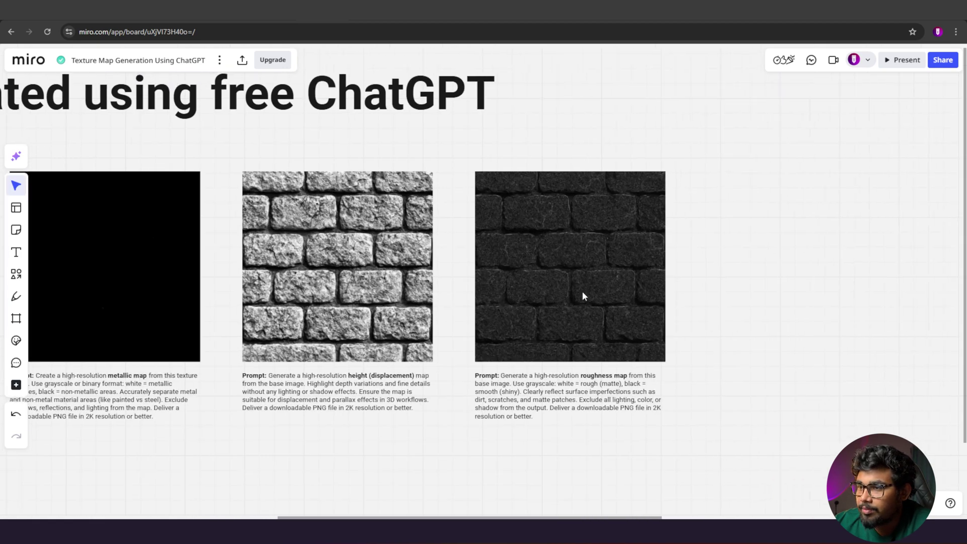
ctrl+scroll(570, 261, down, 2)
ctrl+scroll(560, 260, down, 1)
scroll(695, 249, left, 3)
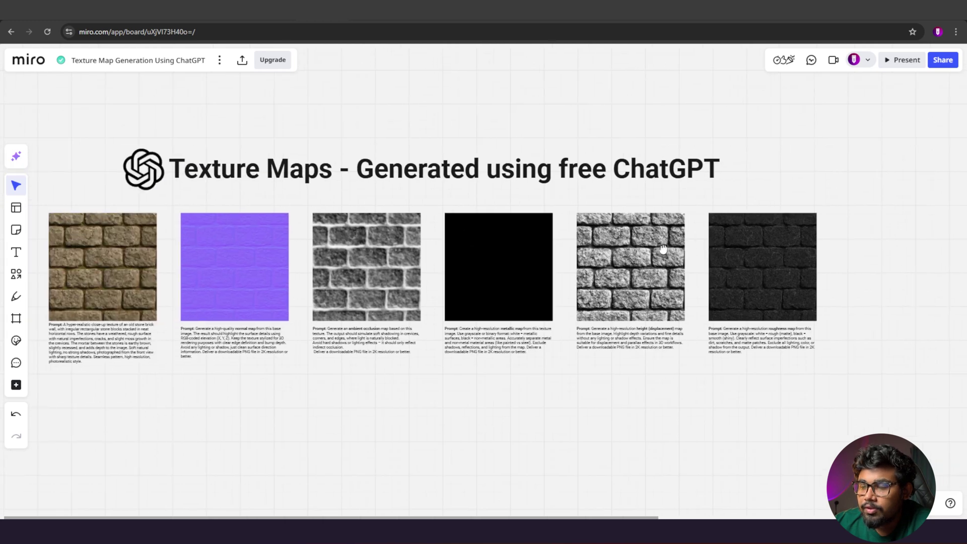
scroll(695, 249, left, 1)
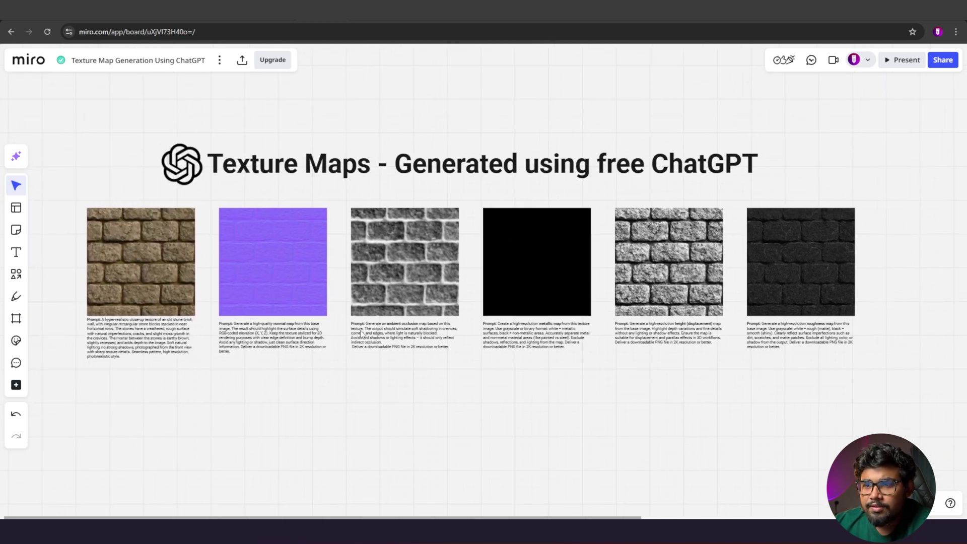
ctrl+scroll(217, 353, up, 2)
ctrl+scroll(181, 360, up, 2)
scroll(327, 350, up, 1)
scroll(326, 350, left, 2)
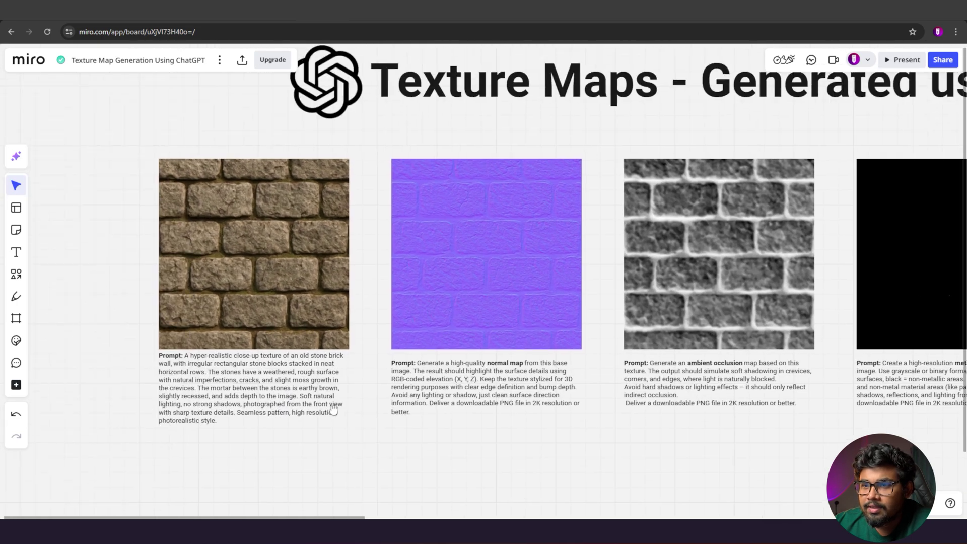
ctrl+scroll(294, 352, up, 2)
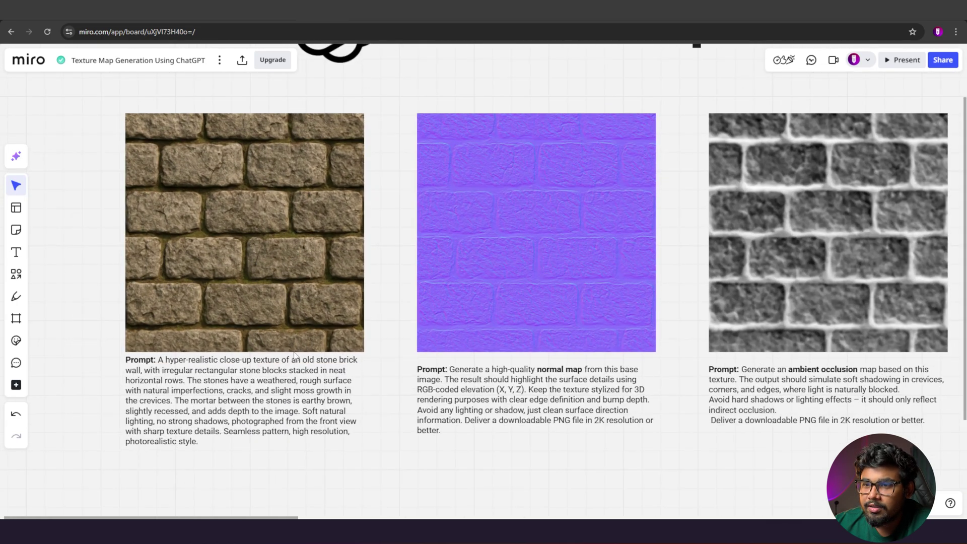
scroll(466, 406, right, 2)
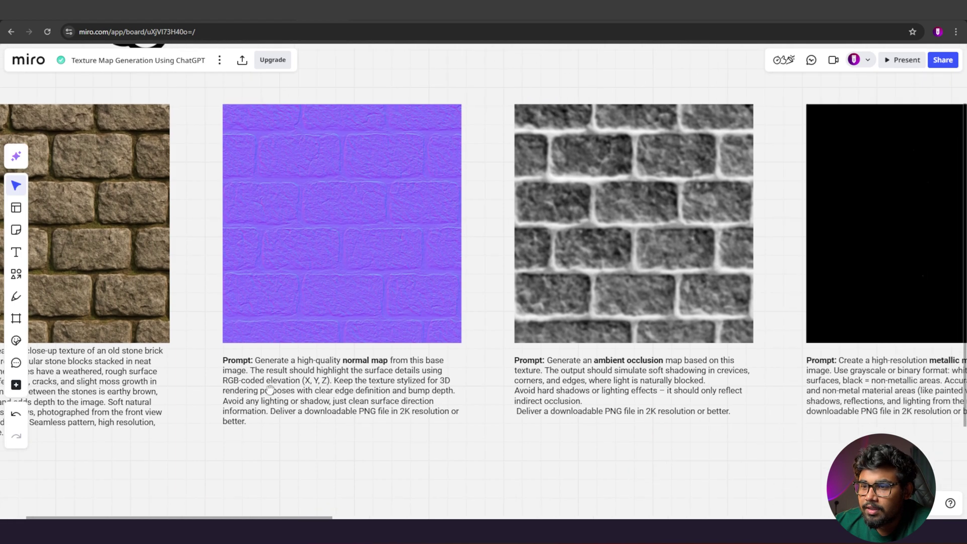
ctrl+scroll(293, 408, up, 2)
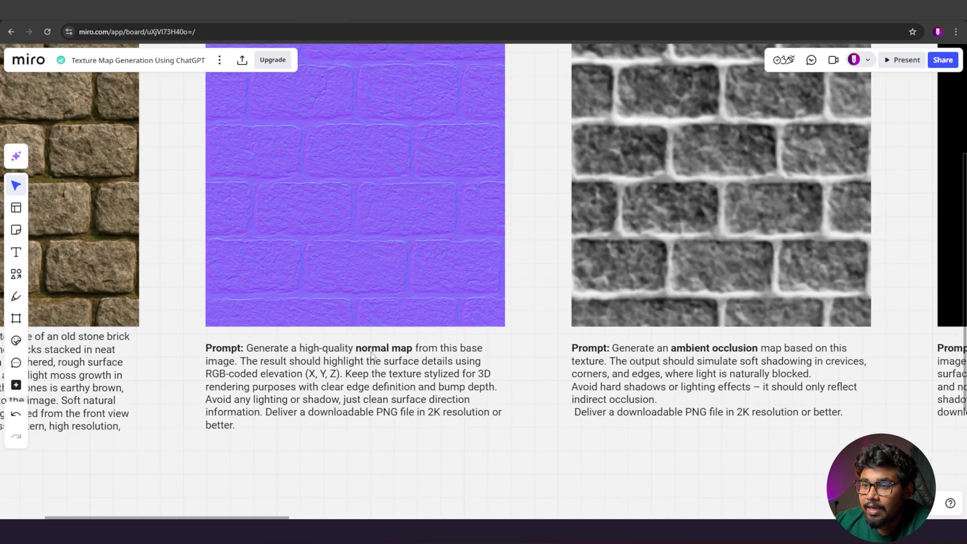
drag(372, 357, 352, 368)
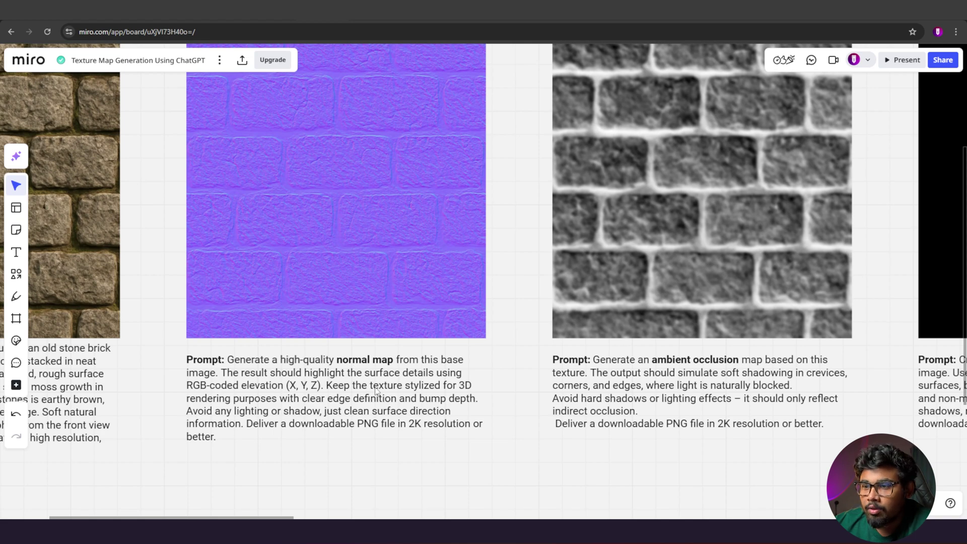
drag(383, 391, 424, 377)
ctrl+scroll(420, 398, up, 1)
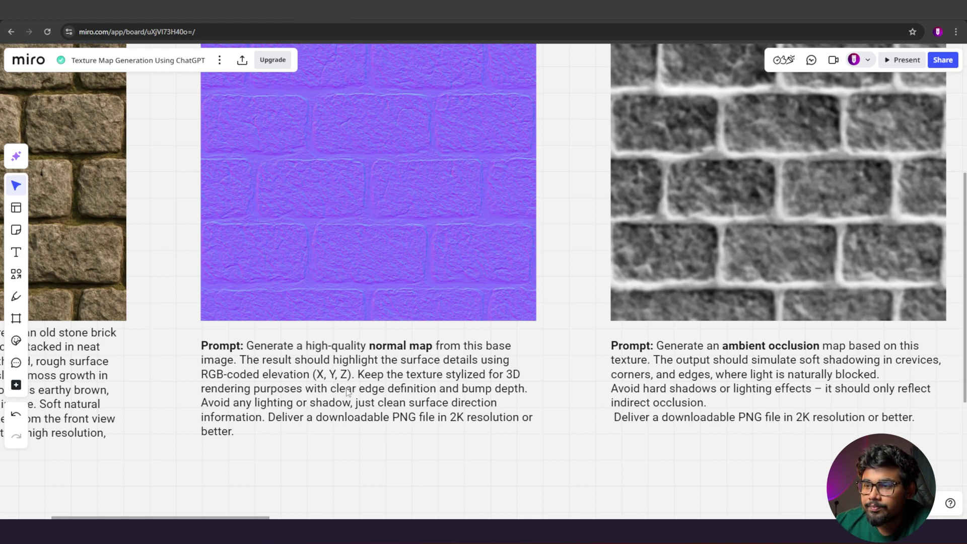
drag(347, 392, 383, 360)
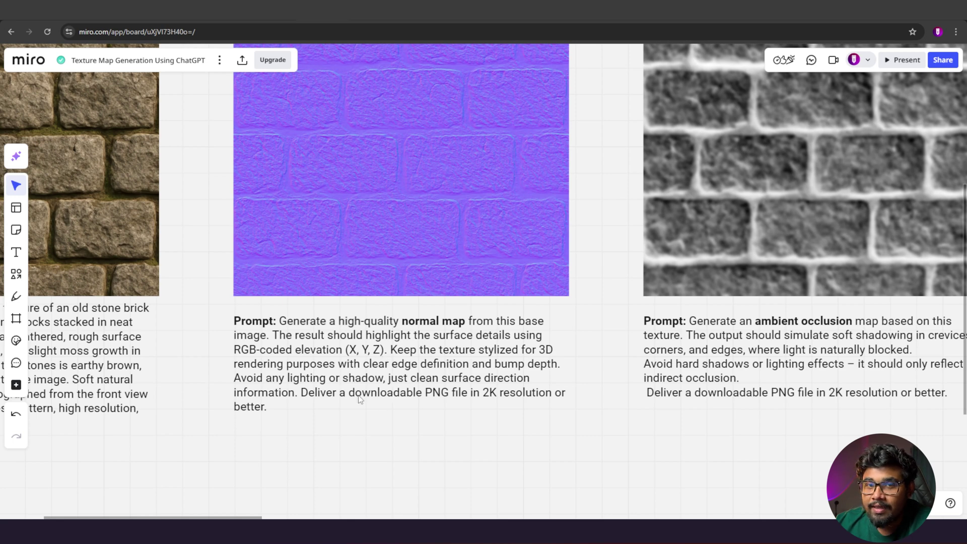
scroll(311, 405, up, 1)
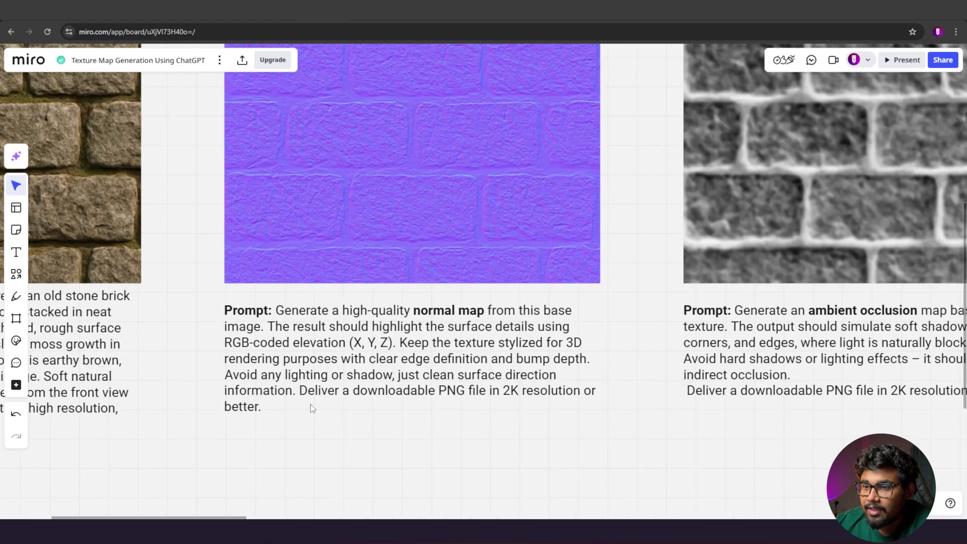
scroll(316, 409, up, 1)
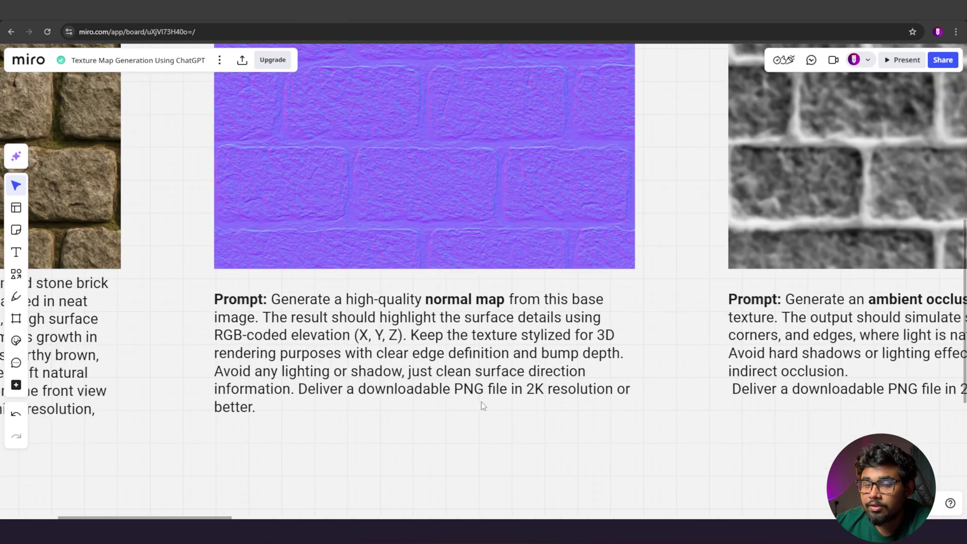
scroll(481, 406, up, 2)
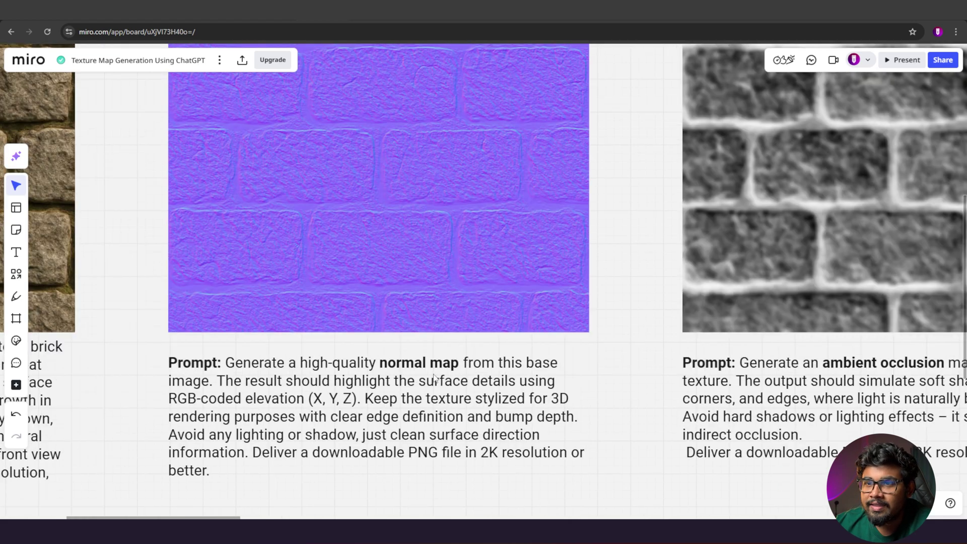
scroll(435, 378, down, 2)
scroll(425, 338, down, 2)
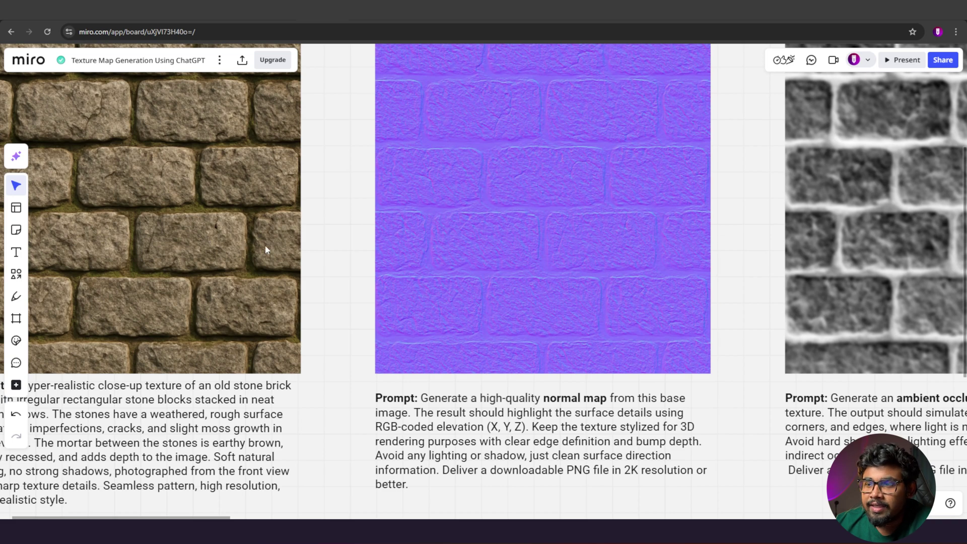
scroll(423, 353, up, 2)
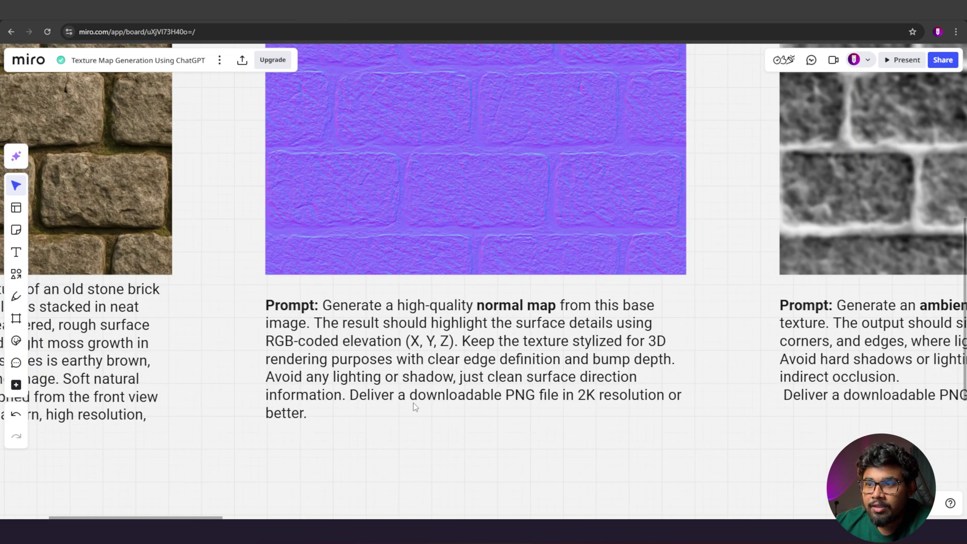
scroll(362, 292, down, 2)
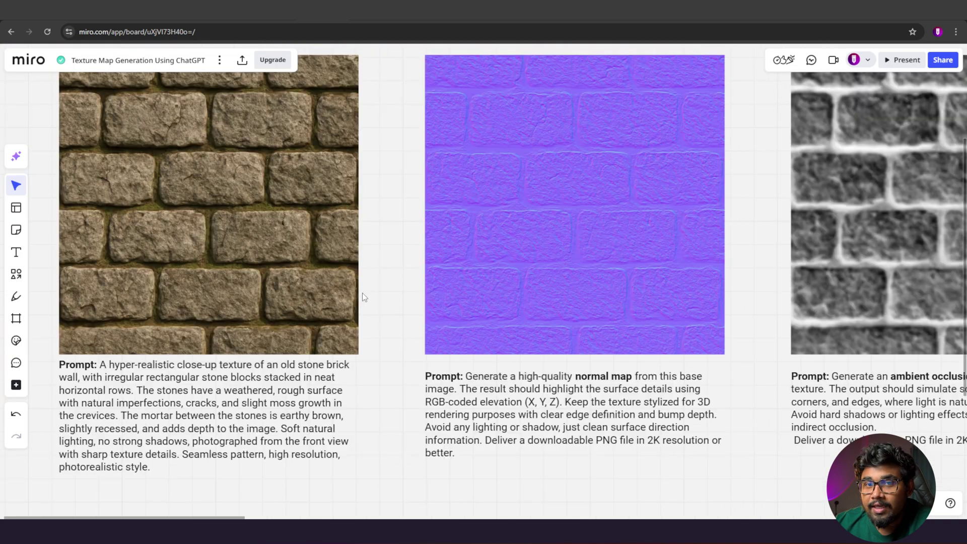
scroll(276, 240, right, 1)
scroll(315, 321, right, 4)
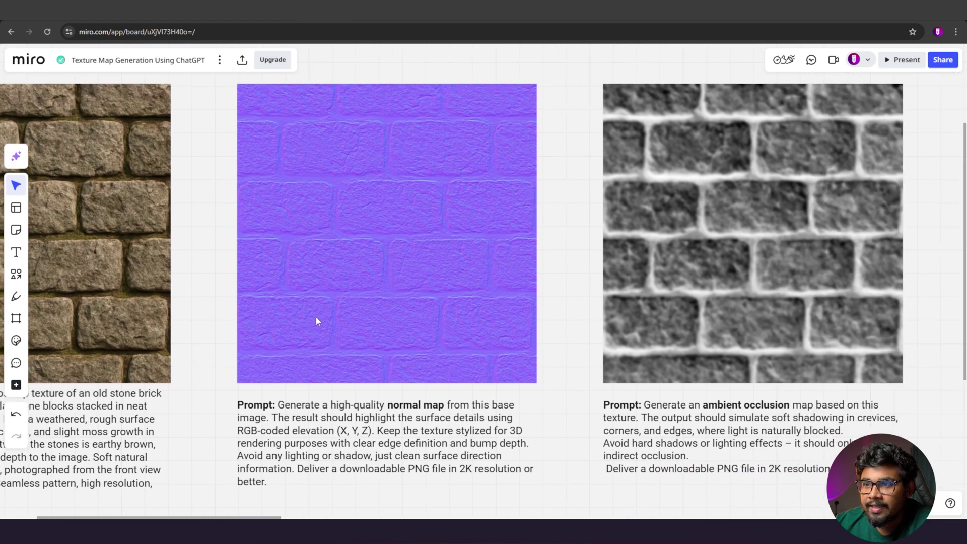
scroll(358, 291, down, 1)
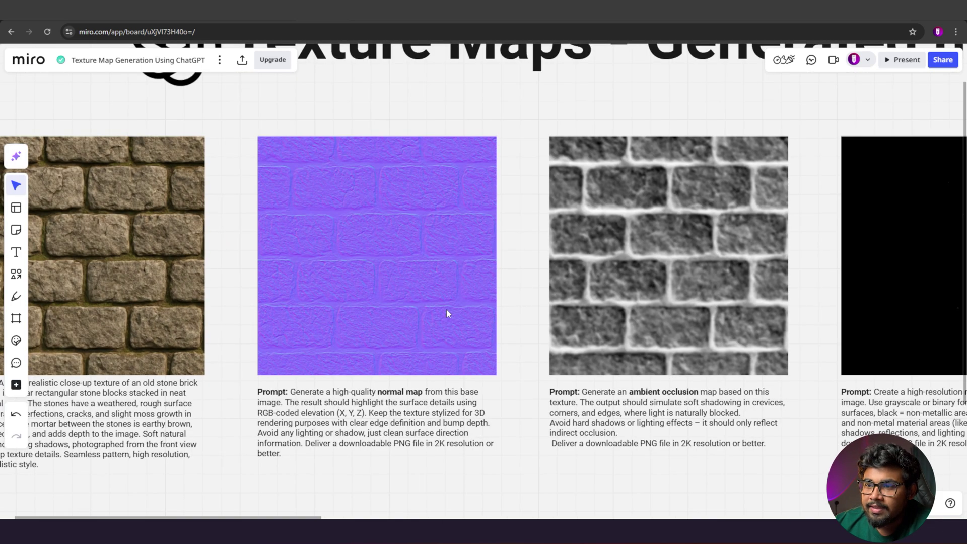
scroll(484, 321, left, 3)
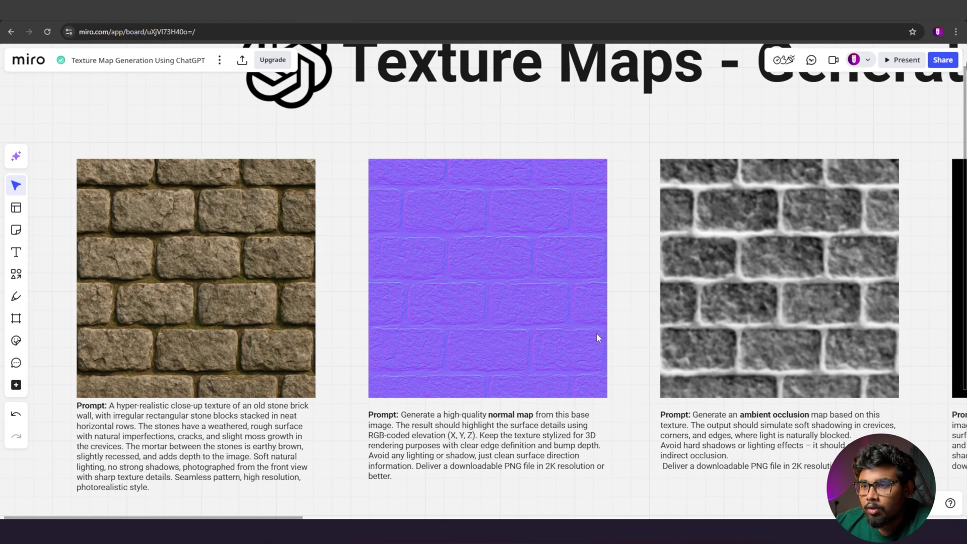
scroll(596, 333, down, 2)
drag(682, 323, 460, 321)
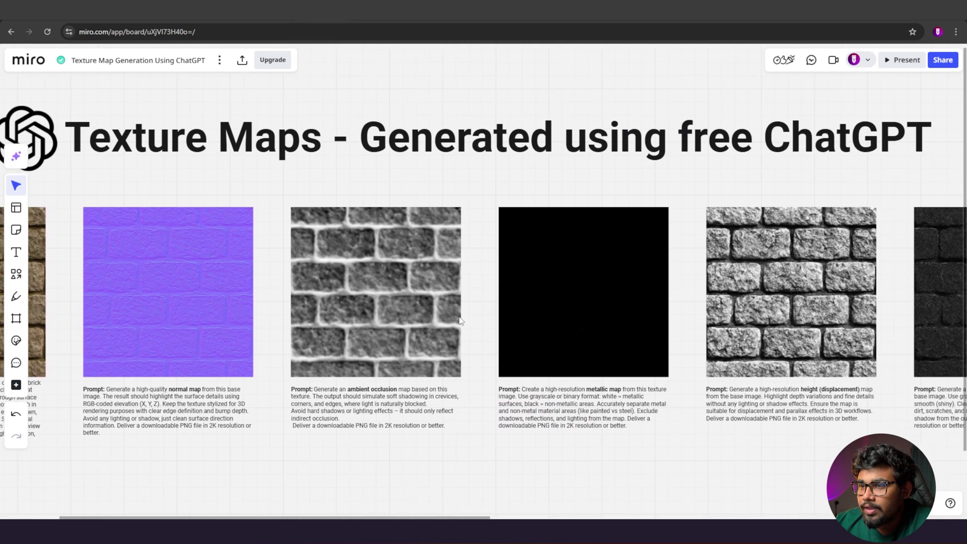
scroll(503, 304, down, 1)
scroll(511, 324, right, 5)
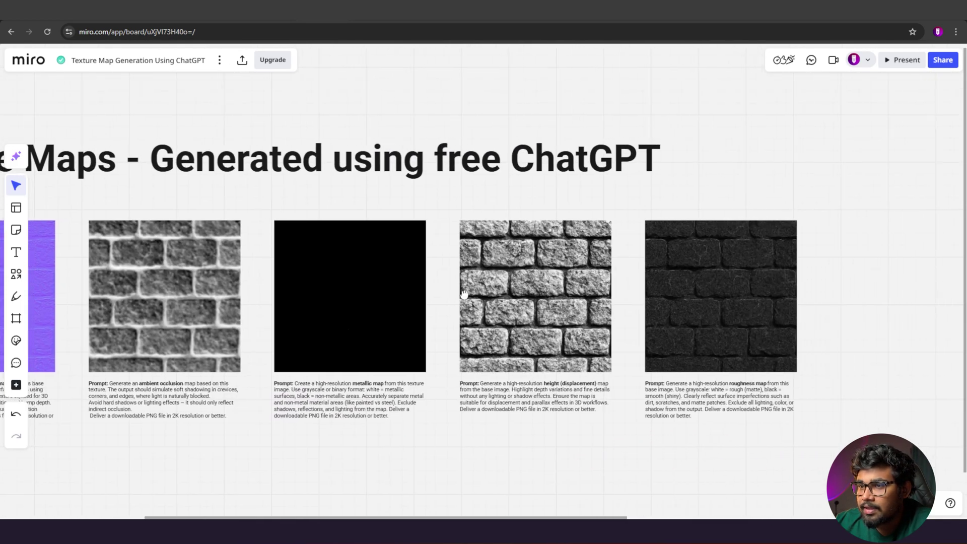
scroll(462, 295, down, 3)
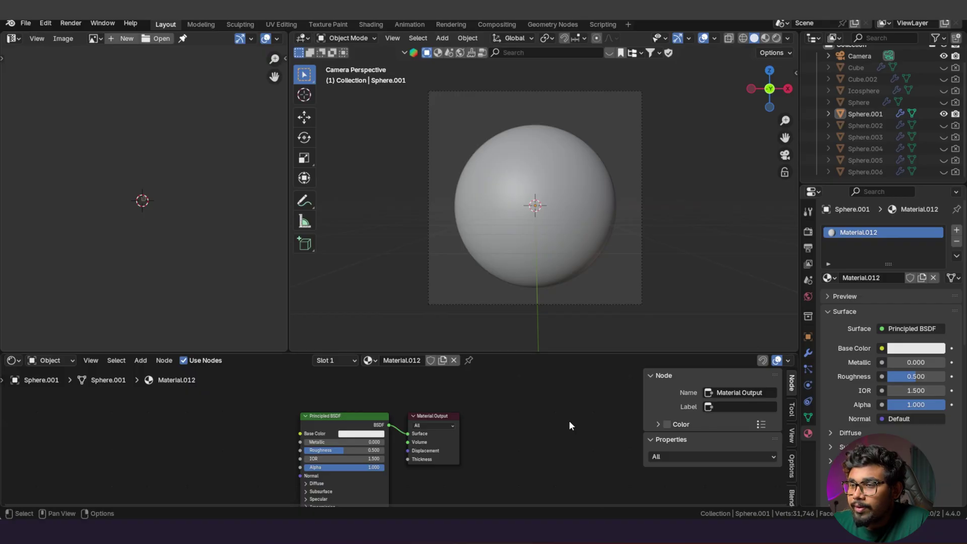
scroll(568, 425, up, 1)
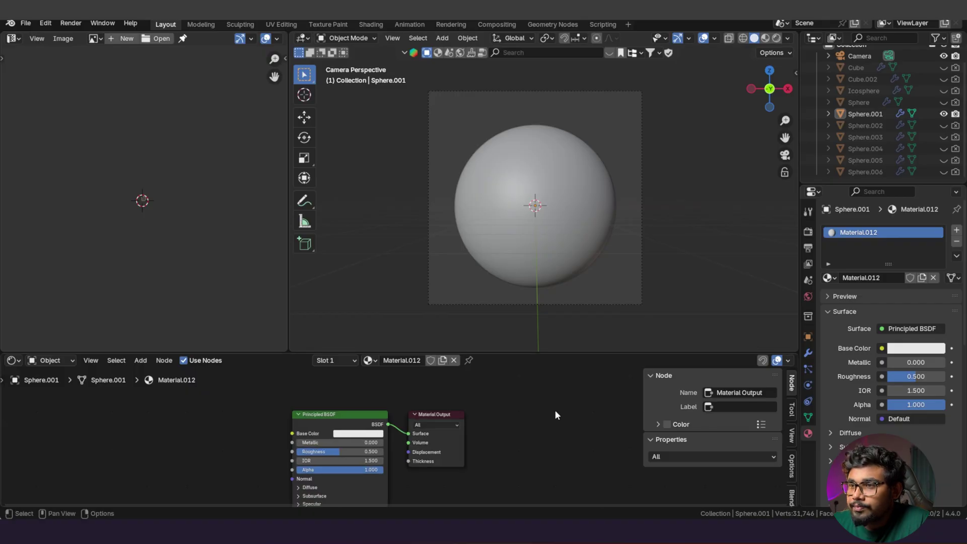
scroll(556, 415, up, 1)
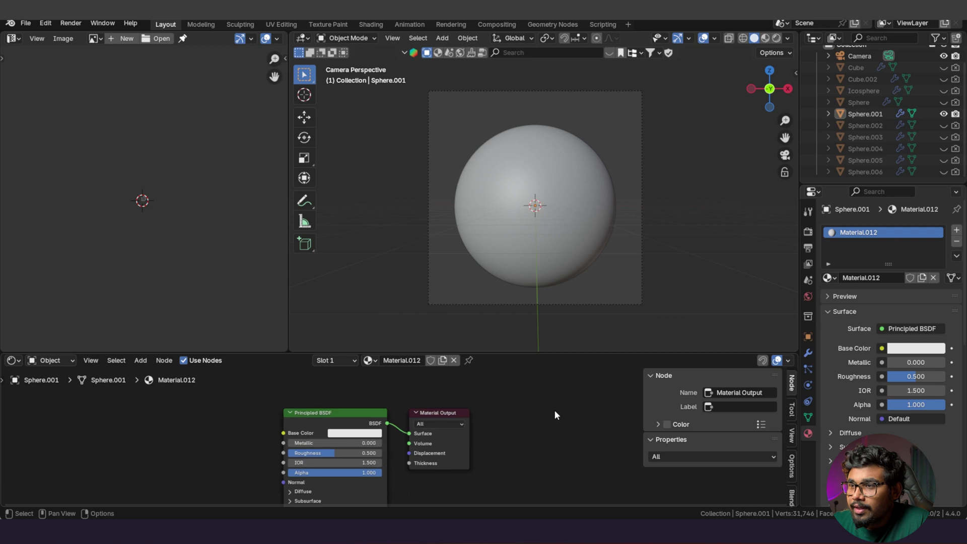
Step: Select and frame Sphere.001, then return to Camera Perspective via the View pie menu
click(585, 304)
click(593, 250)
scroll(617, 244, down, 3)
key(KP_Decimal)
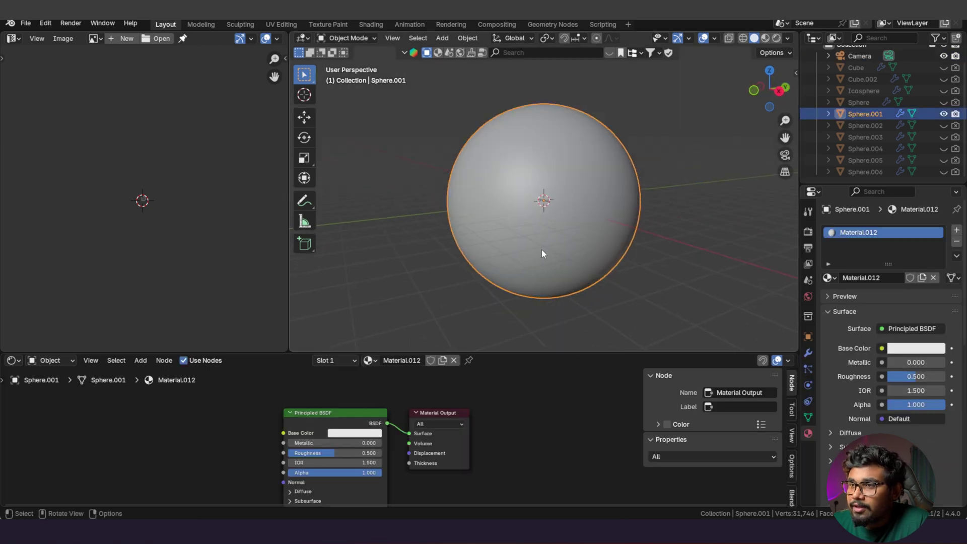
scroll(541, 249, down, 3)
key(grave)
click(486, 279)
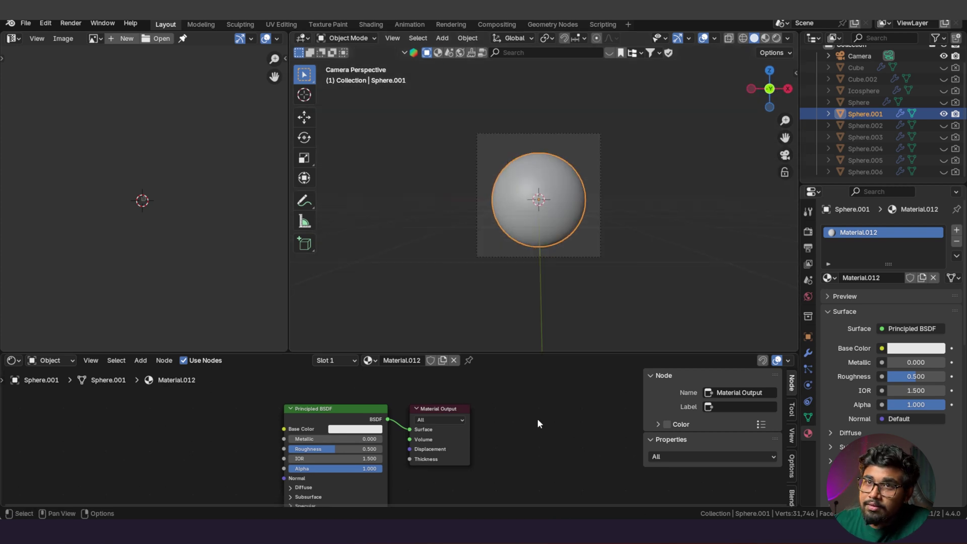
click(48, 22)
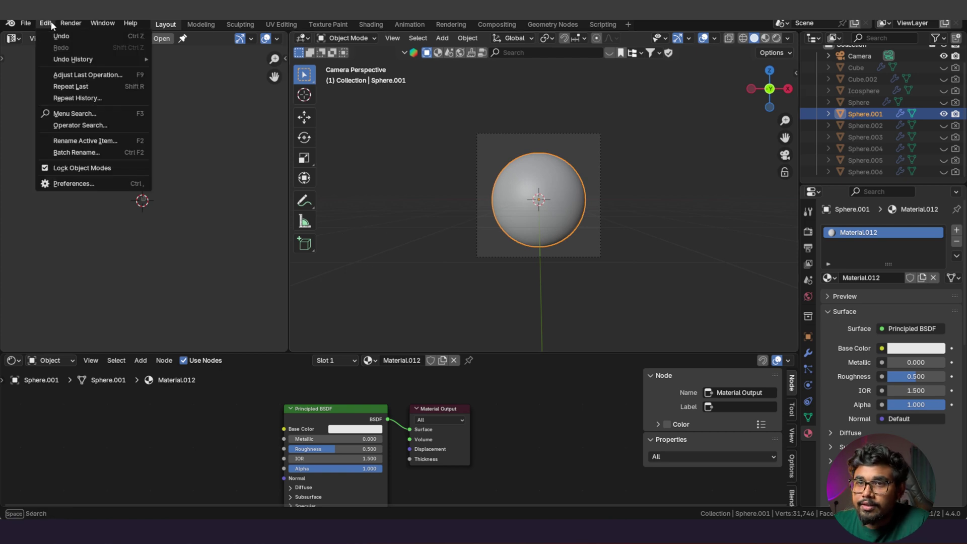
click(71, 183)
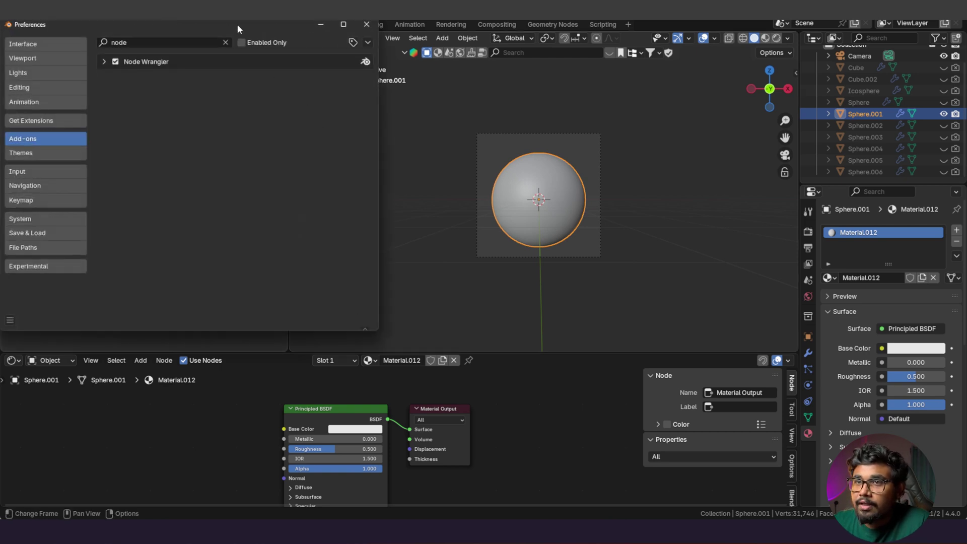
drag(238, 25, 496, 109)
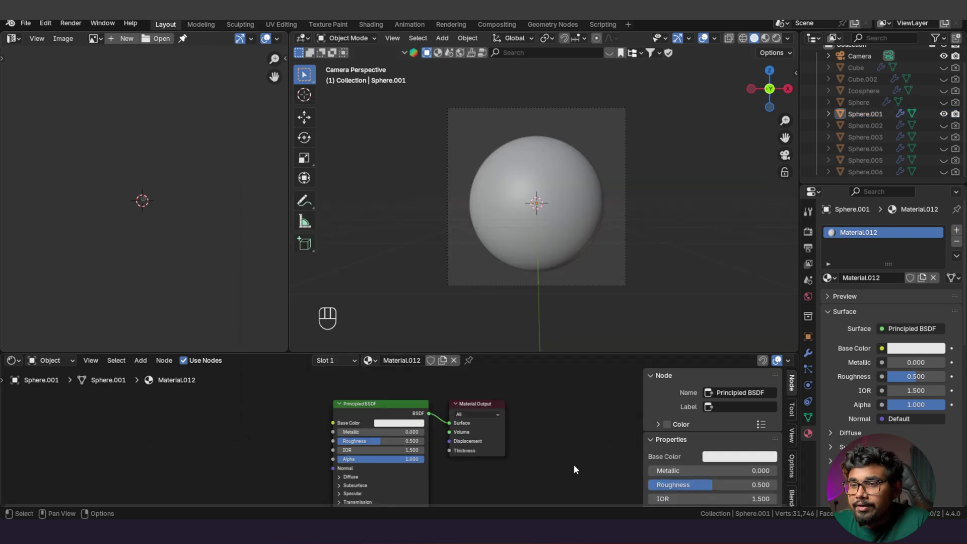
Step: Load all six brick wall maps into Material.012's Principled BSDF with Principled Texture Setup
click(381, 406)
scroll(380, 407, up, 1)
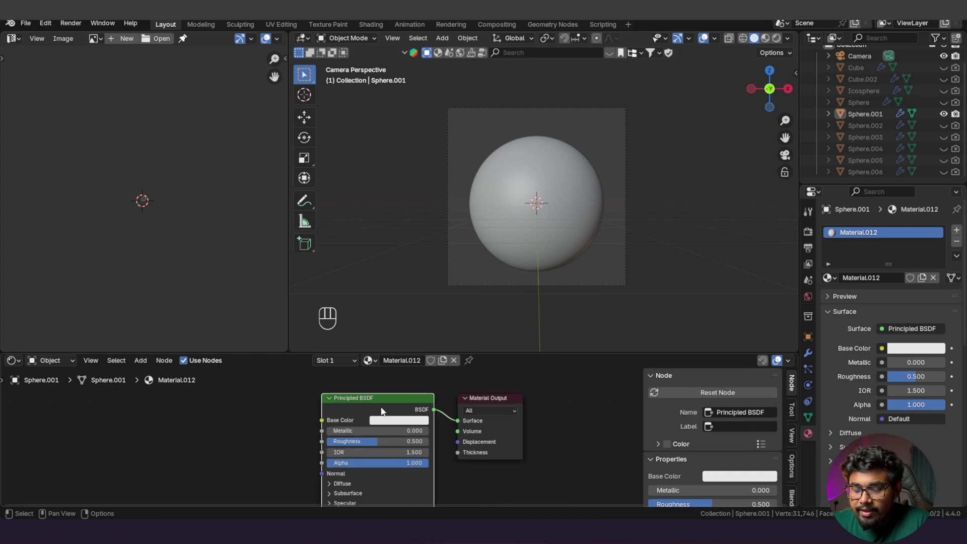
key(ctrl+shift+t)
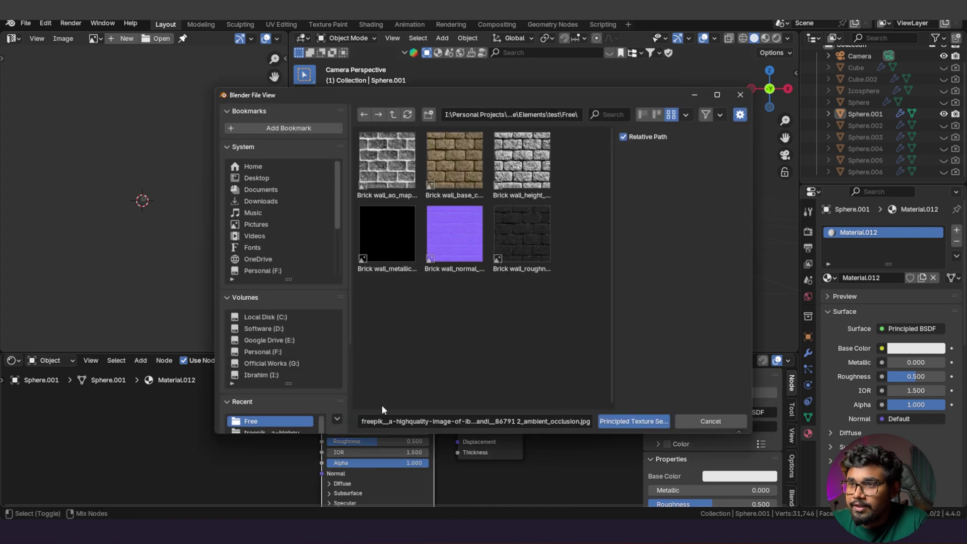
click(643, 114)
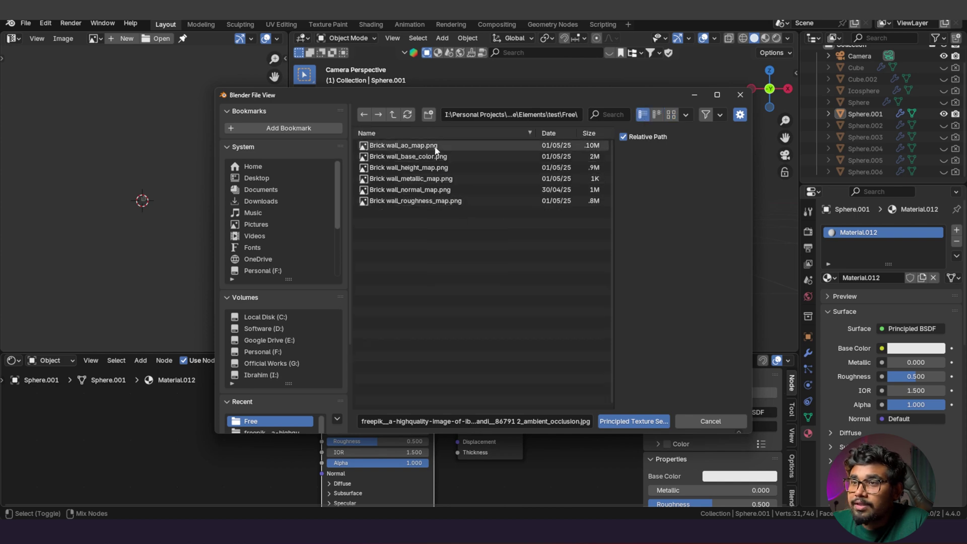
mouse_move(408, 156)
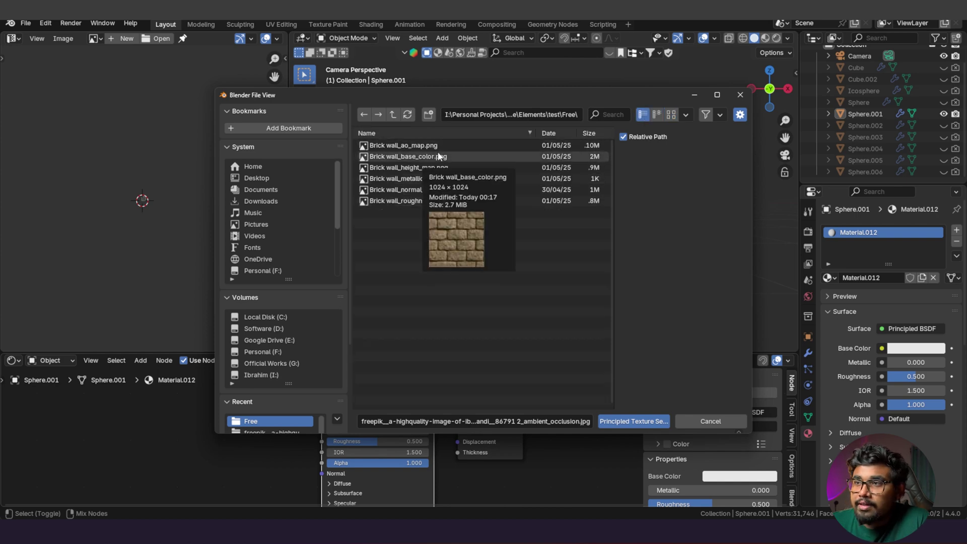
click(671, 116)
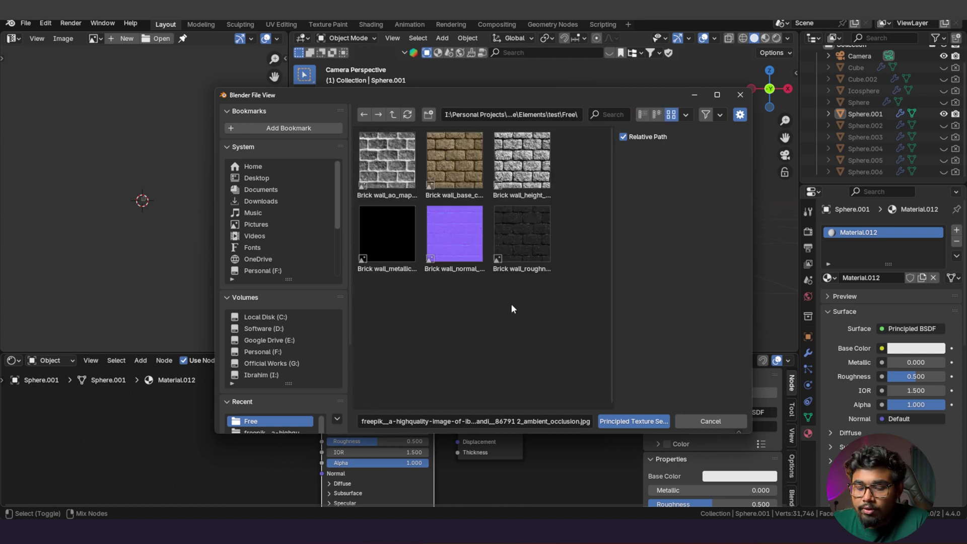
key(a)
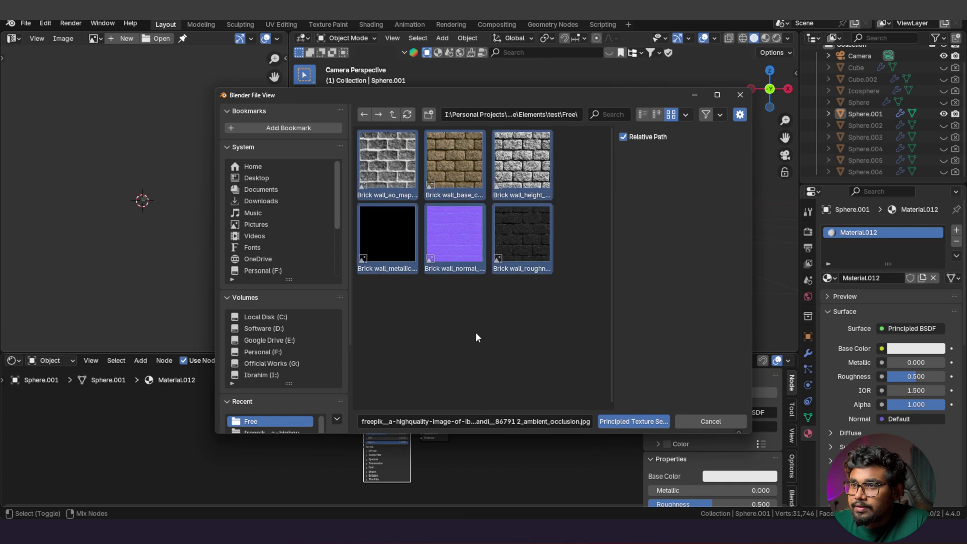
click(655, 422)
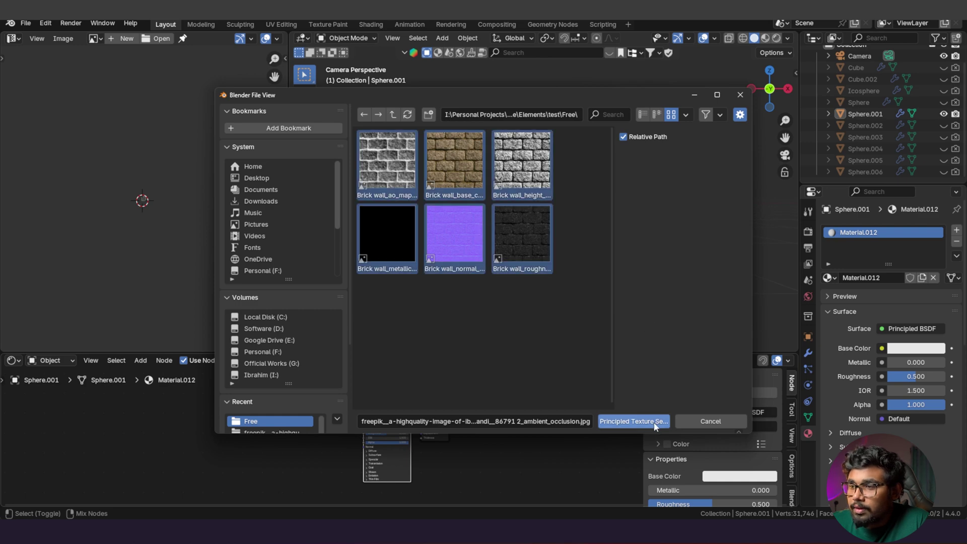
scroll(518, 427, up, 2)
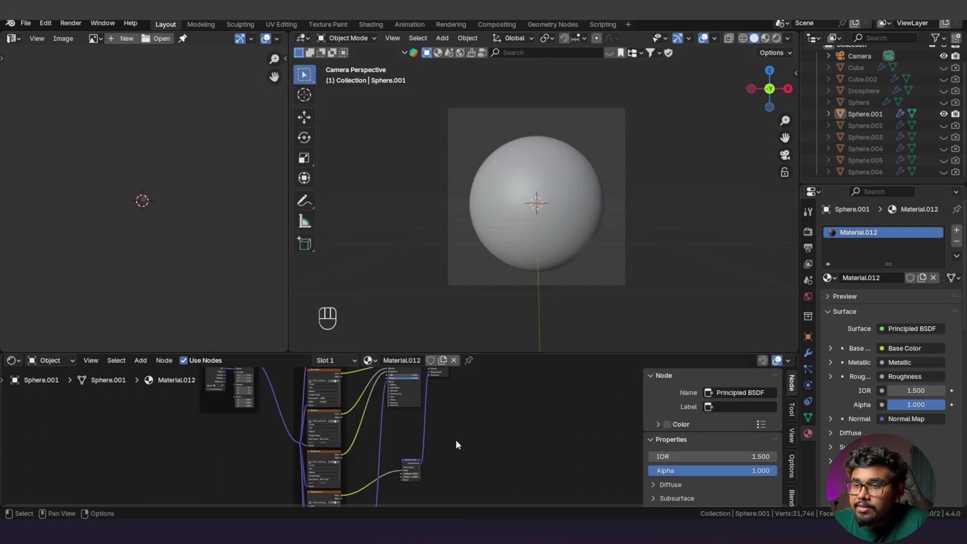
scroll(442, 445, up, 2)
scroll(459, 413, up, 1)
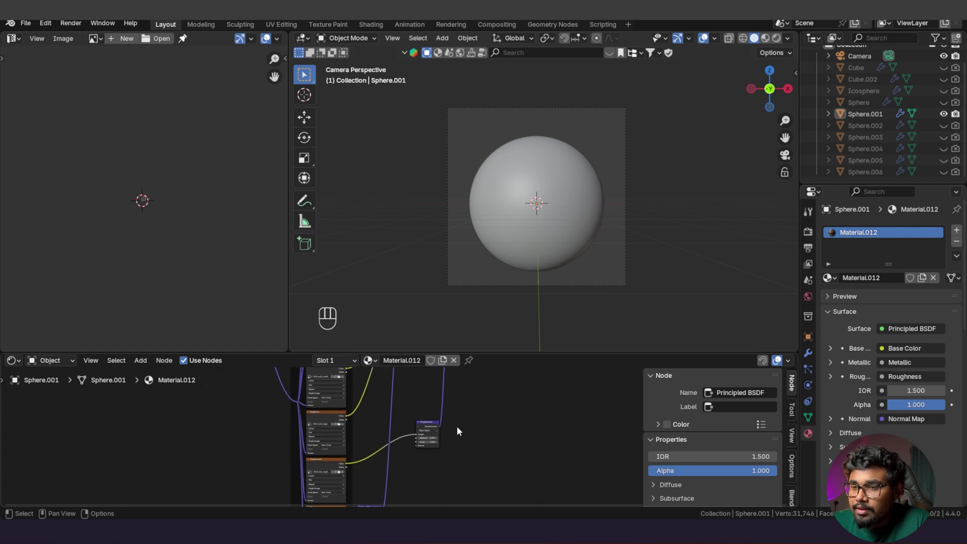
Step: Switch the viewport to Rendered shading and move the BSDF and Output nodes right
drag(542, 353, 541, 282)
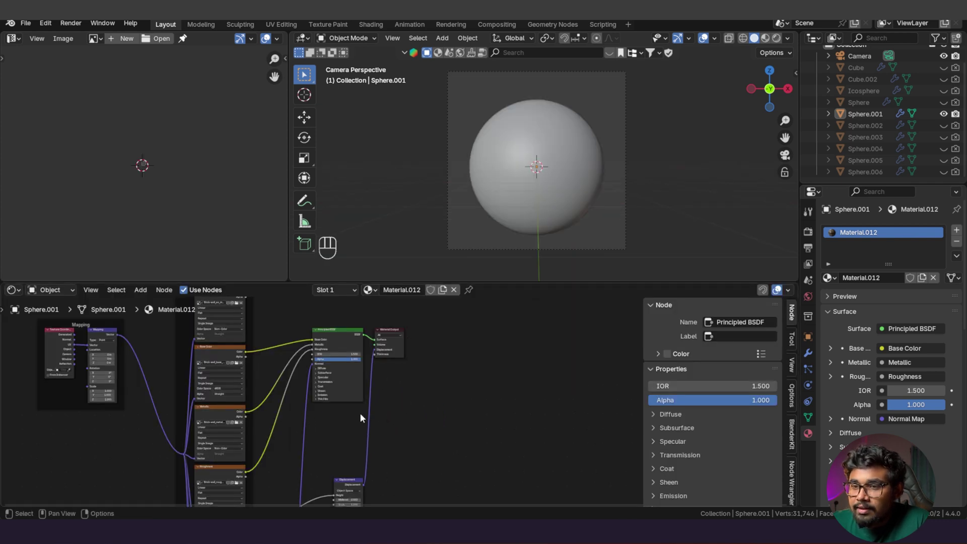
scroll(273, 349, up, 2)
scroll(230, 338, up, 2)
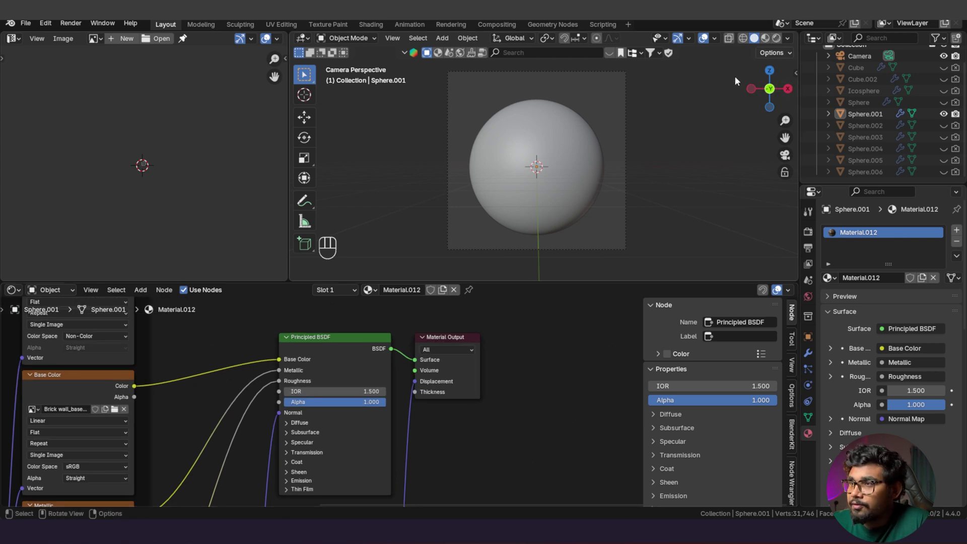
key(shift)
key(z)
click(647, 101)
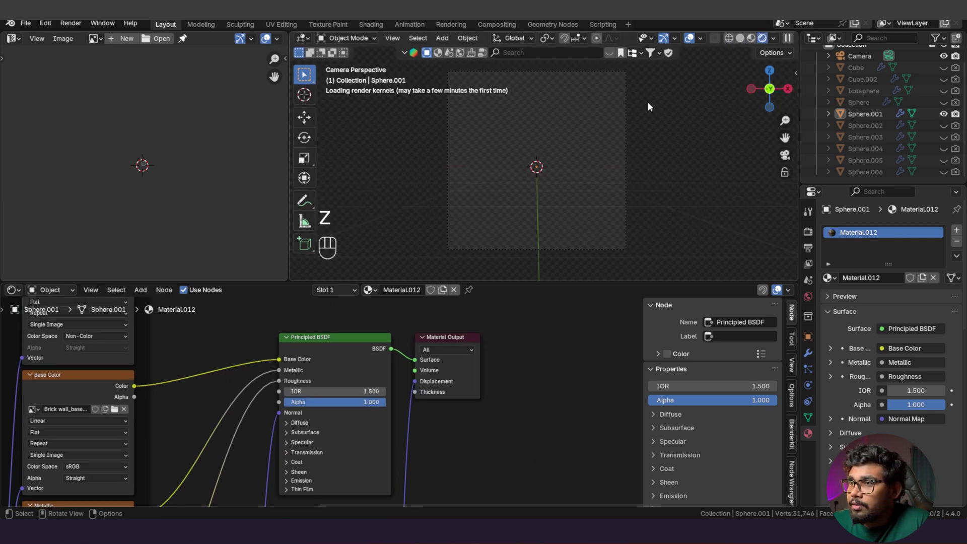
scroll(579, 122, up, 3)
scroll(425, 308, up, 1)
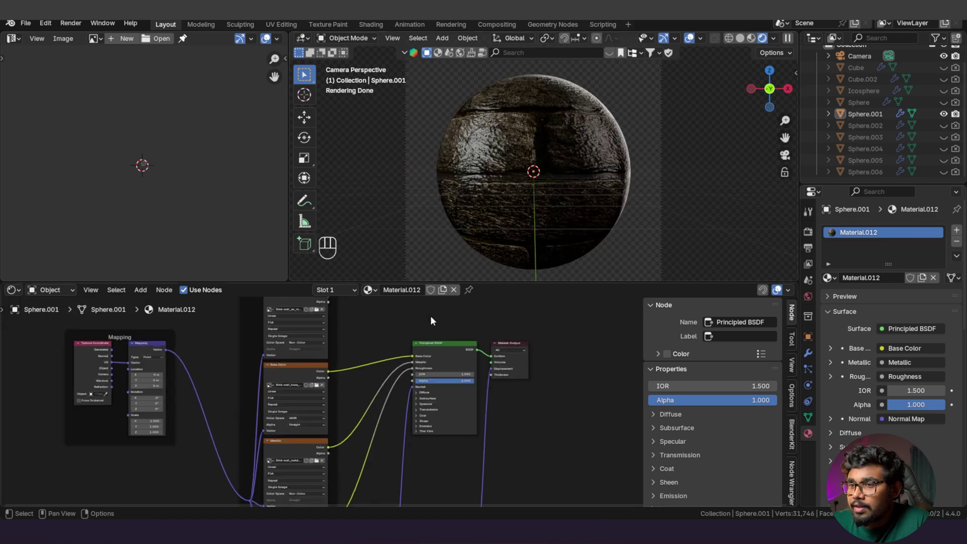
drag(513, 359, 619, 361)
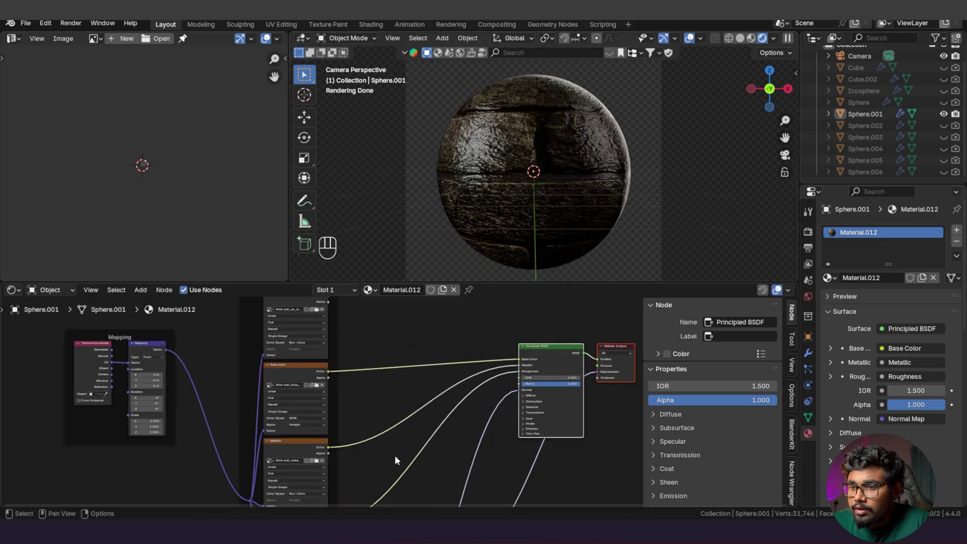
scroll(394, 459, up, 2)
key(shift+a)
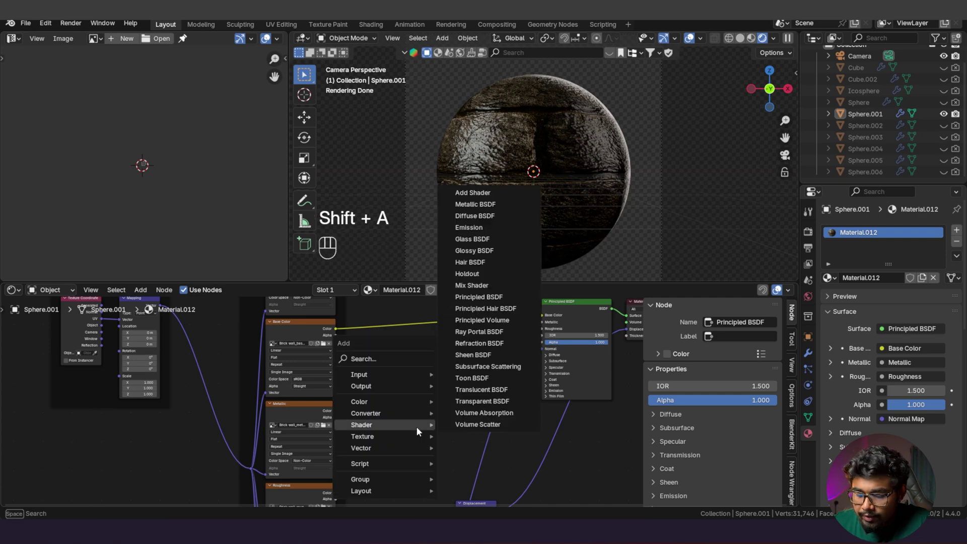
text(colo)
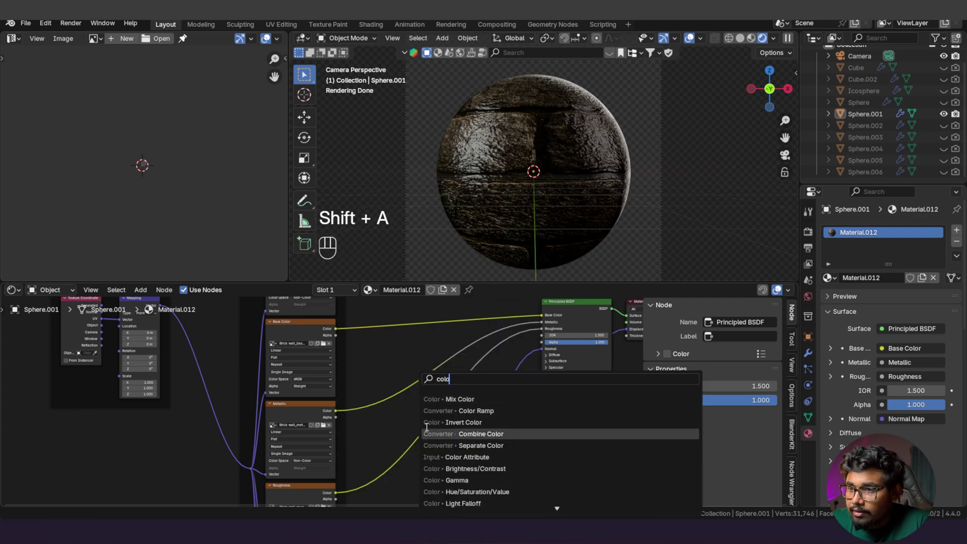
Step: Insert a Color Ramp on the Roughness link and swap its black and white stops
click(468, 410)
click(423, 414)
scroll(422, 414, up, 2)
scroll(437, 449, up, 2)
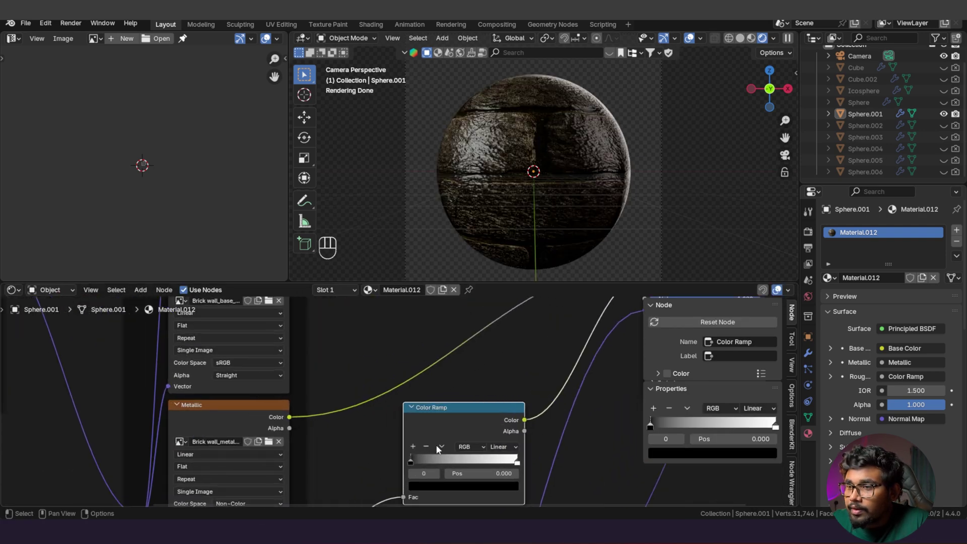
mouse_move(412, 459)
mouse_down()
mouse_move(478, 458)
mouse_move(405, 462)
mouse_move(518, 459)
mouse_up()
drag(436, 459, 356, 460)
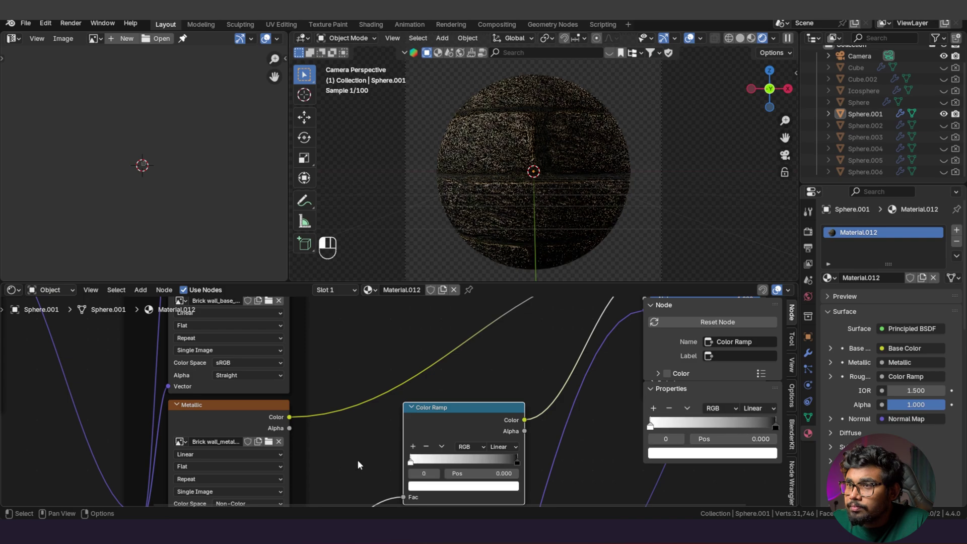
scroll(360, 389, down, 2)
scroll(360, 385, down, 2)
scroll(476, 356, down, 1)
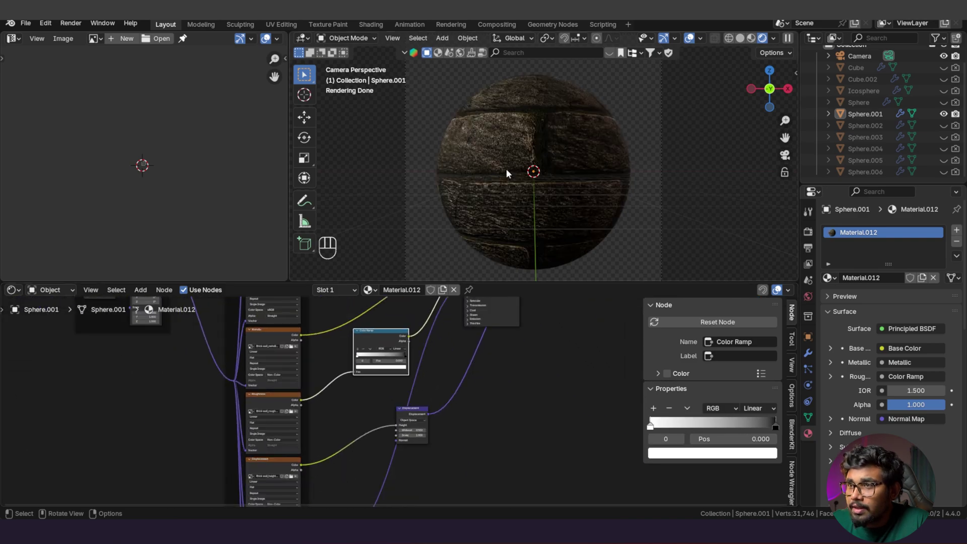
scroll(508, 158, up, 2)
scroll(508, 159, up, 1)
scroll(418, 173, up, 1)
scroll(615, 271, up, 1)
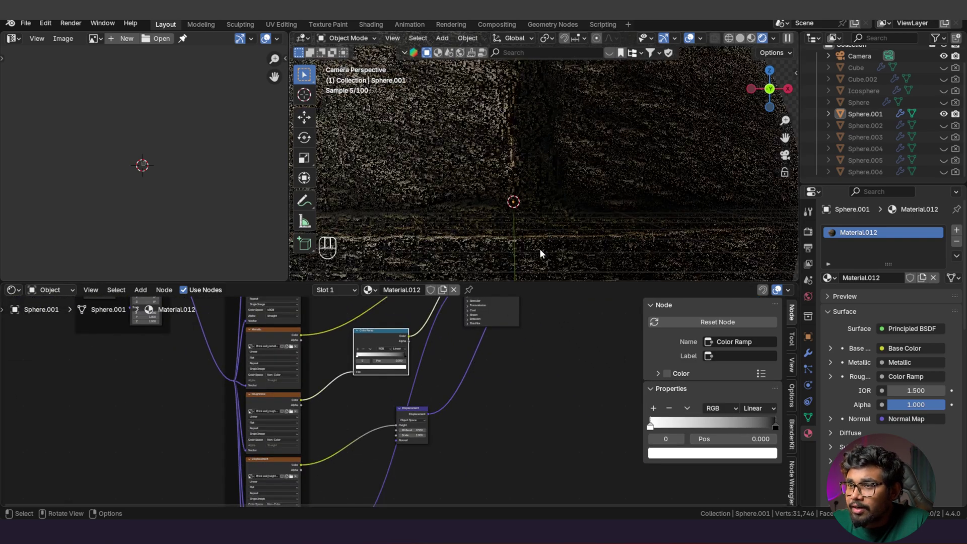
scroll(493, 379, up, 1)
scroll(454, 386, up, 2)
scroll(445, 439, up, 1)
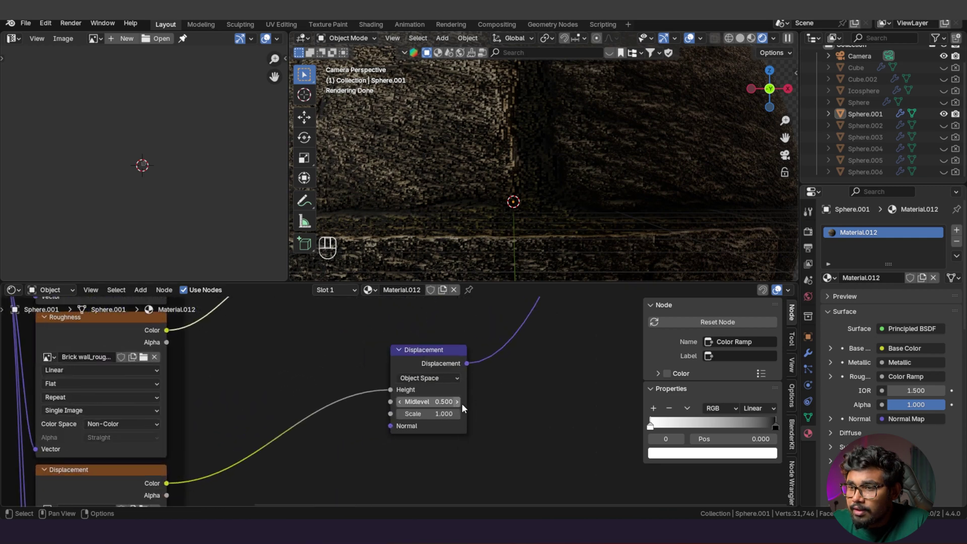
scroll(461, 403, up, 1)
drag(516, 369, 435, 422)
scroll(828, 402, down, 5)
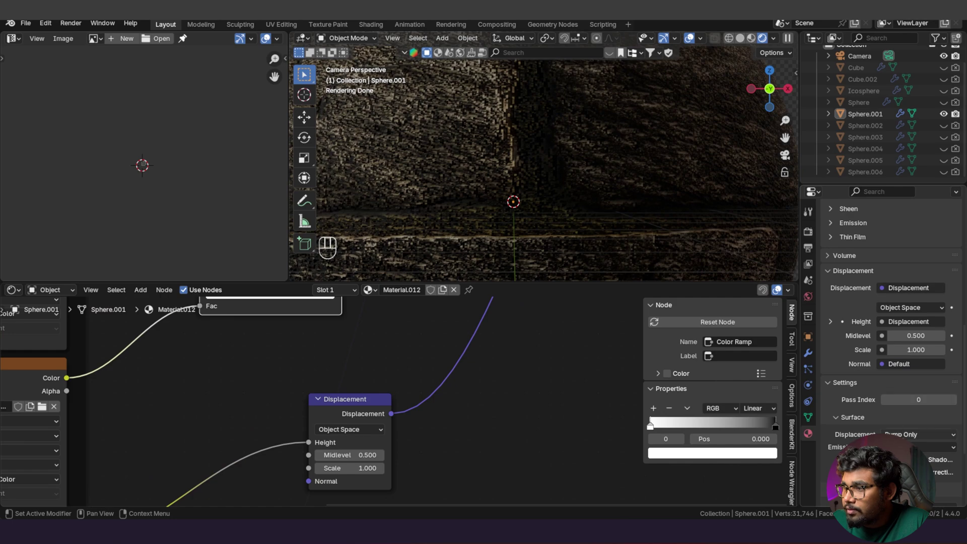
Step: Set the material to Displacement Only with a Displacement node scale of 0.05
click(918, 435)
click(921, 453)
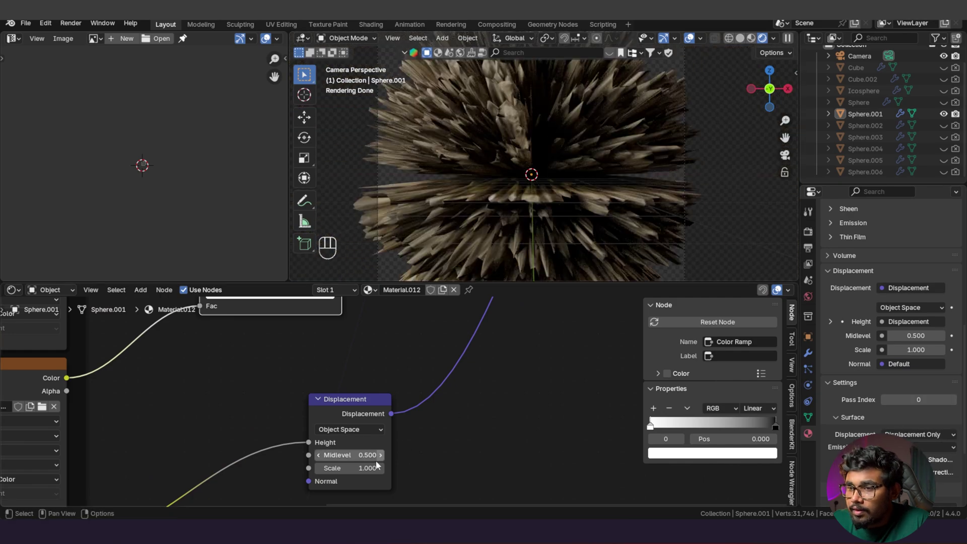
click(377, 466)
text(.05)
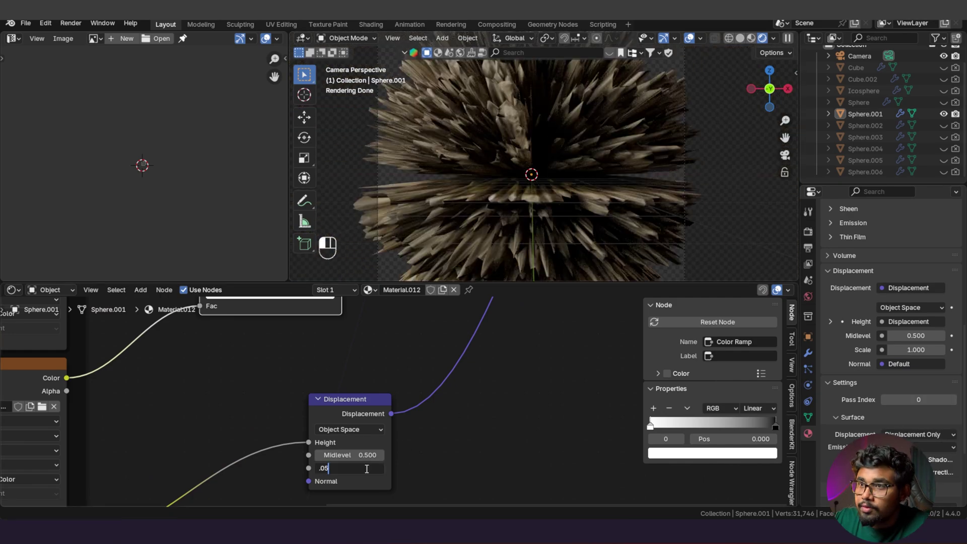
key(Return)
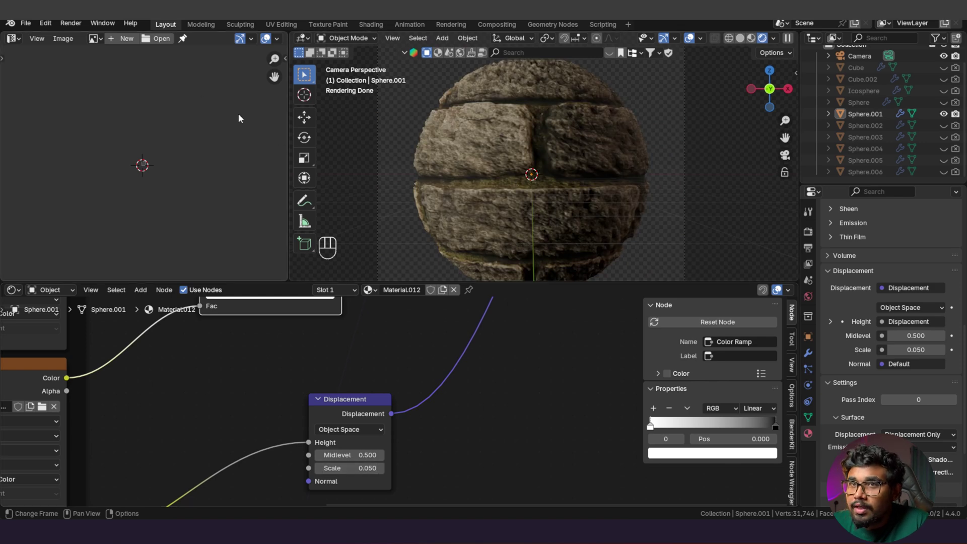
Step: In Edit Mode, scale the sphere's UVs uniformly, then stretch them along X
key(Tab)
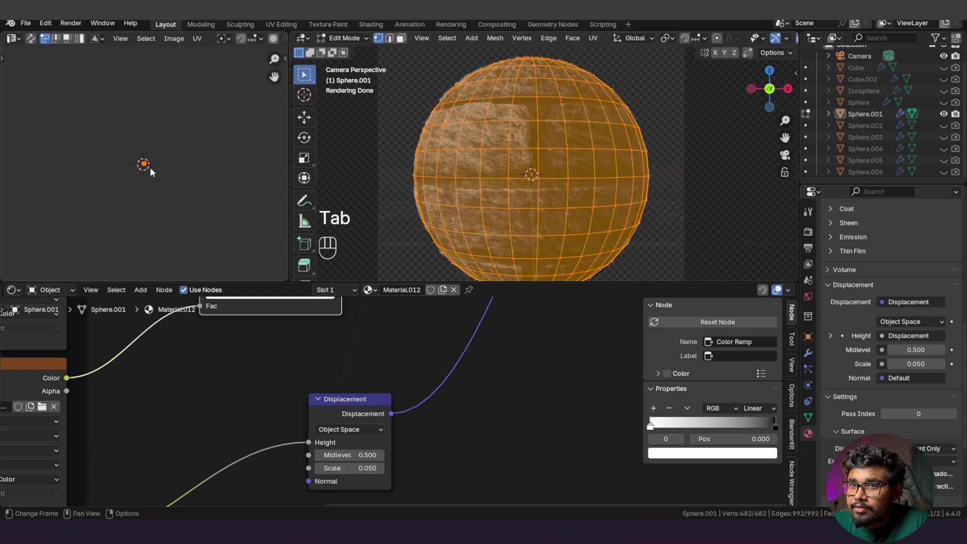
key(s)
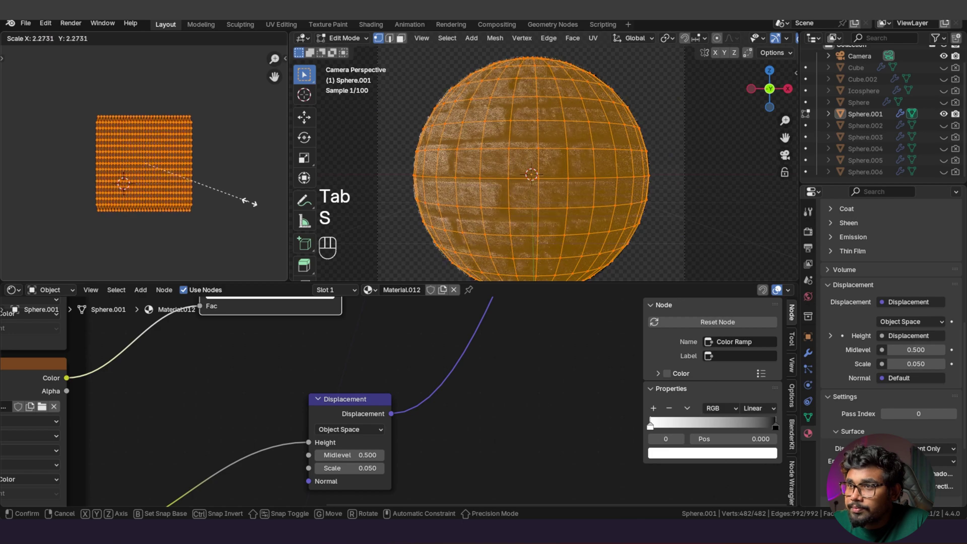
click(251, 205)
key(s)
key(x)
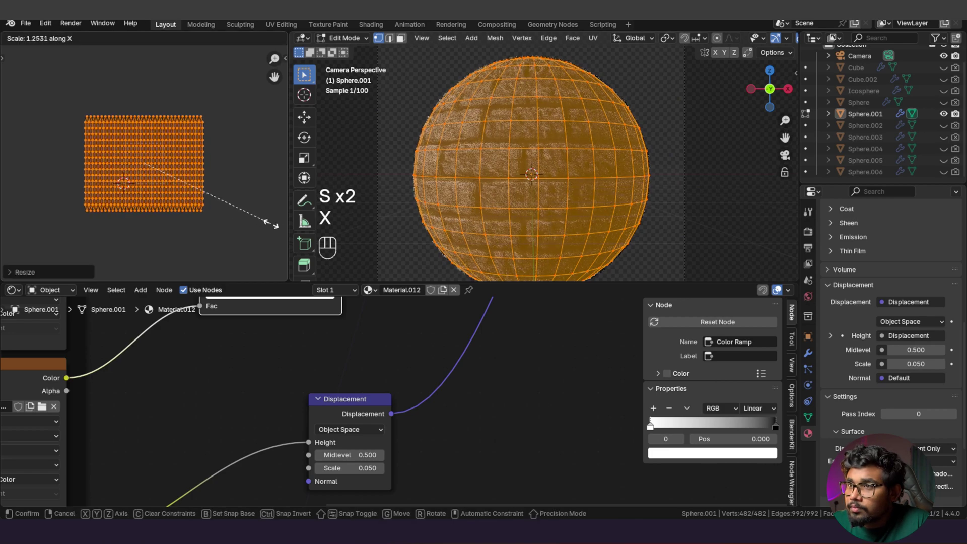
click(284, 227)
key(Tab)
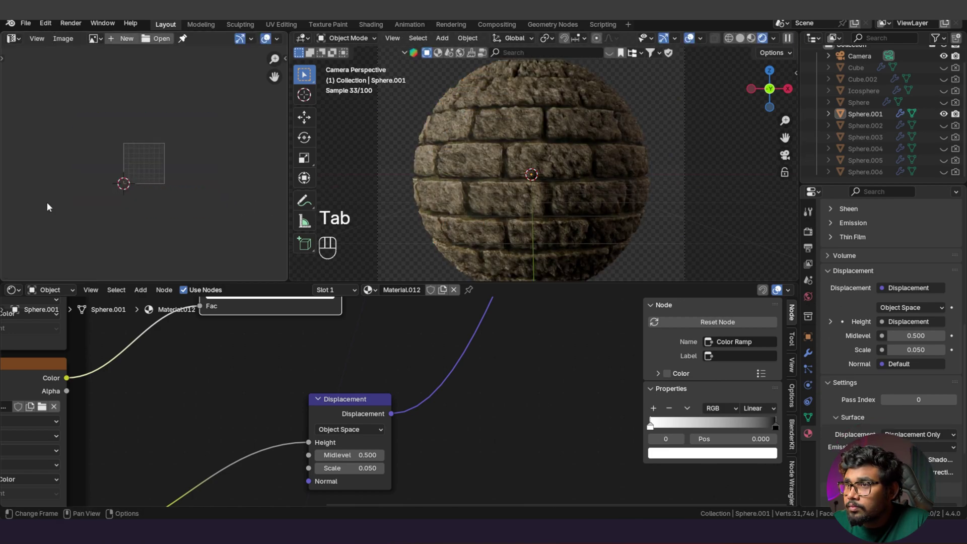
scroll(394, 339, down, 1)
scroll(367, 389, down, 2)
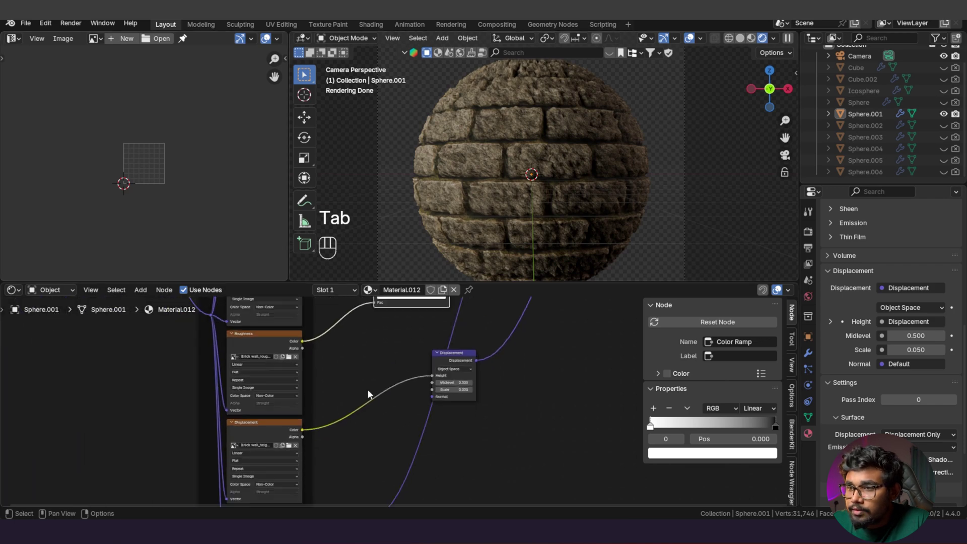
scroll(369, 381, up, 1)
scroll(425, 349, up, 3)
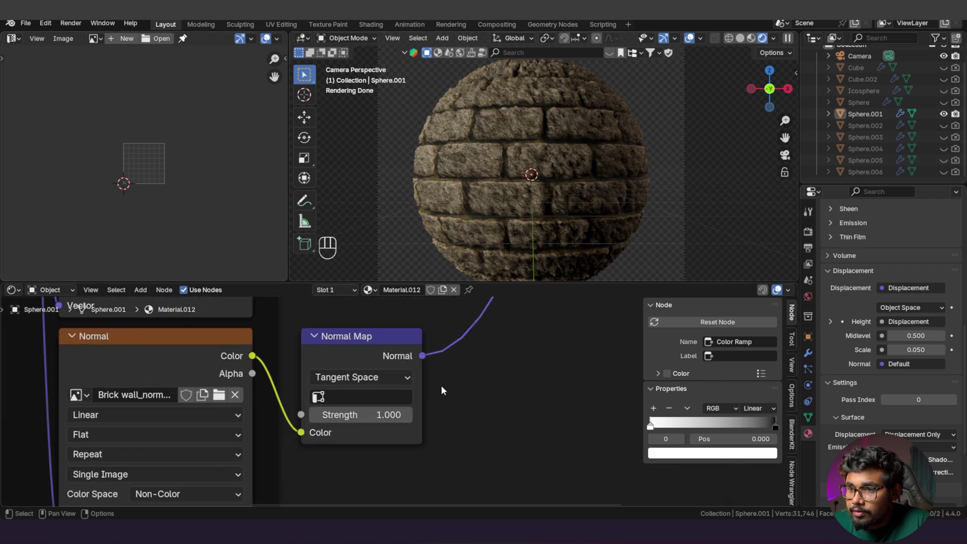
Step: Set the normal map strength to 0.5 and the displacement scale to 0.04
click(371, 418)
text(0.5)
key(Return)
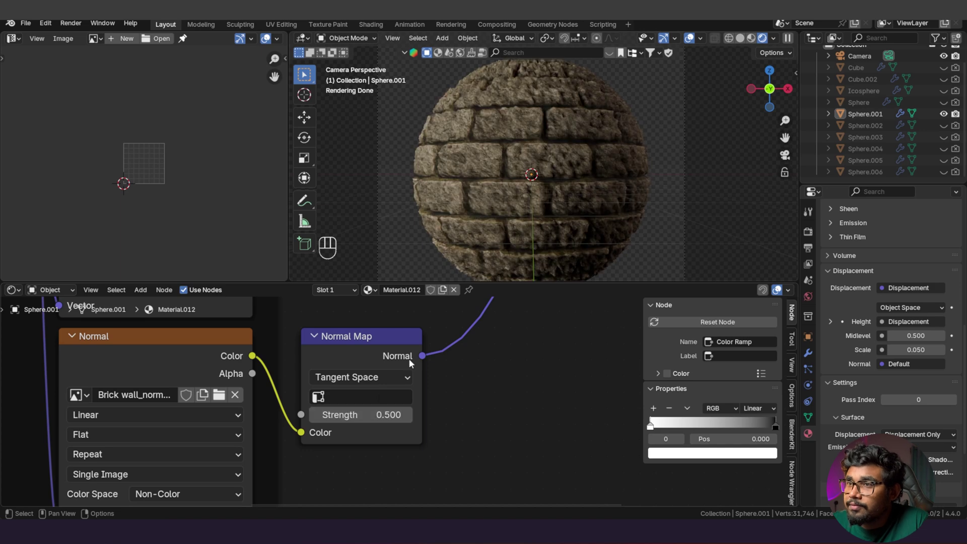
scroll(511, 346, down, 2)
scroll(470, 395, right, 3)
scroll(442, 446, down, 2)
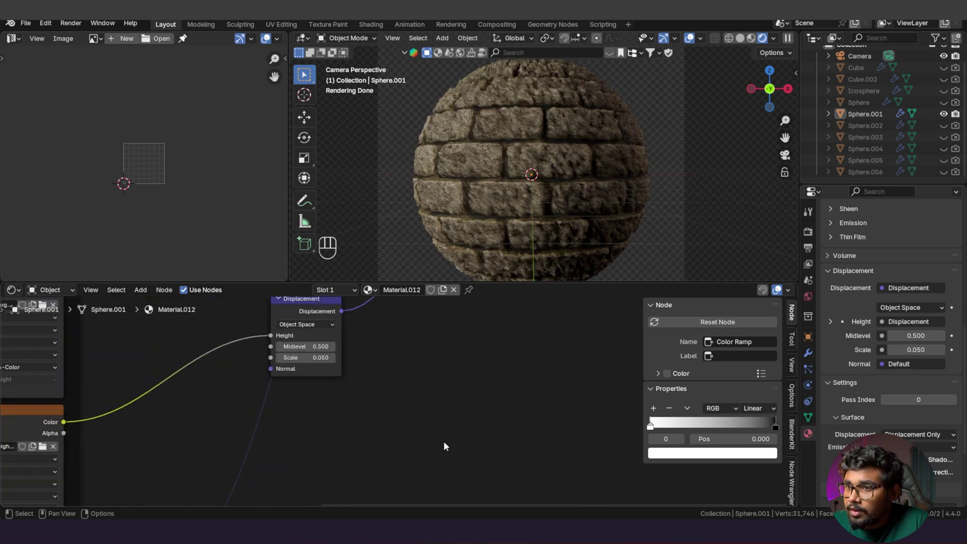
scroll(382, 397, up, 1)
click(380, 386)
key(BackSpace)
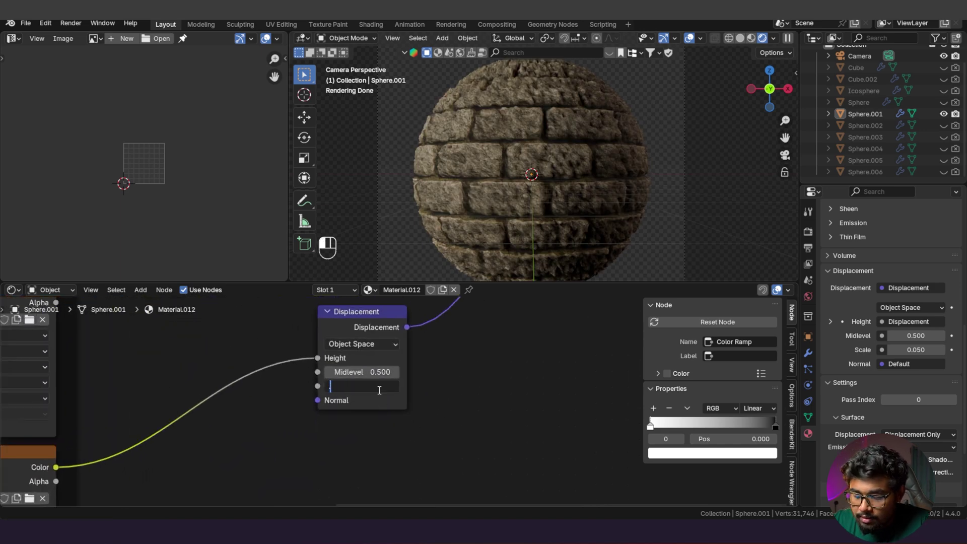
text(0.04)
key(Return)
Step: Enlarge the node editor, cut and restore the map links, and view the whole tree
drag(526, 284, 527, 419)
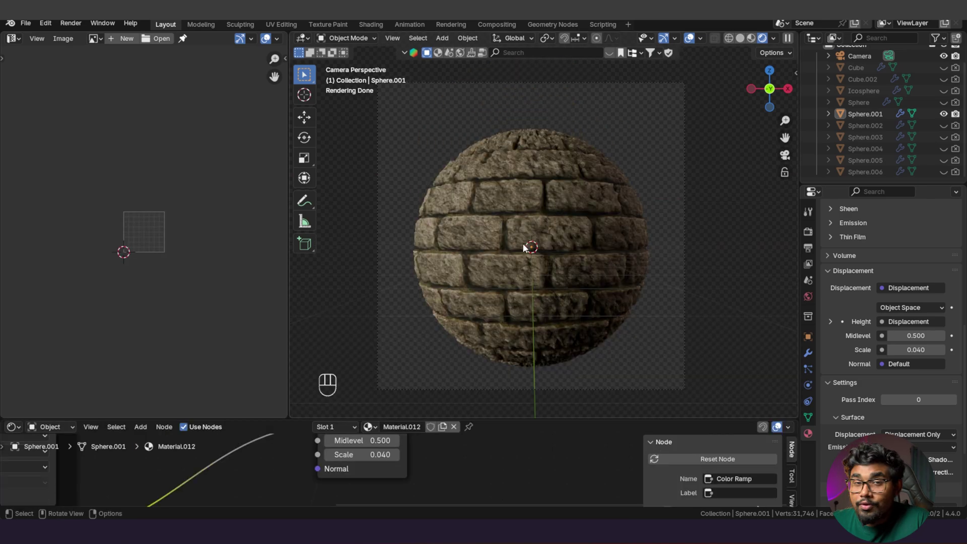
scroll(519, 235, up, 3)
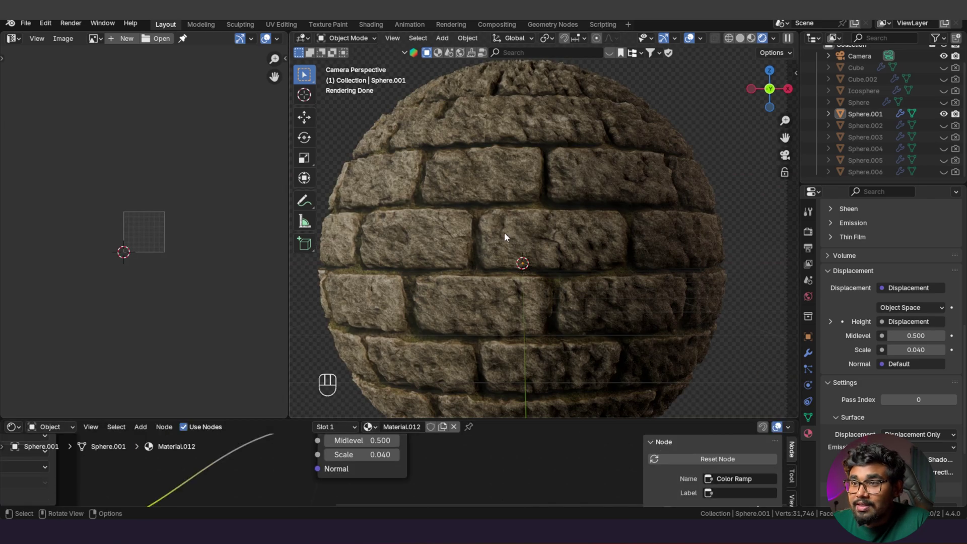
scroll(504, 232, down, 3)
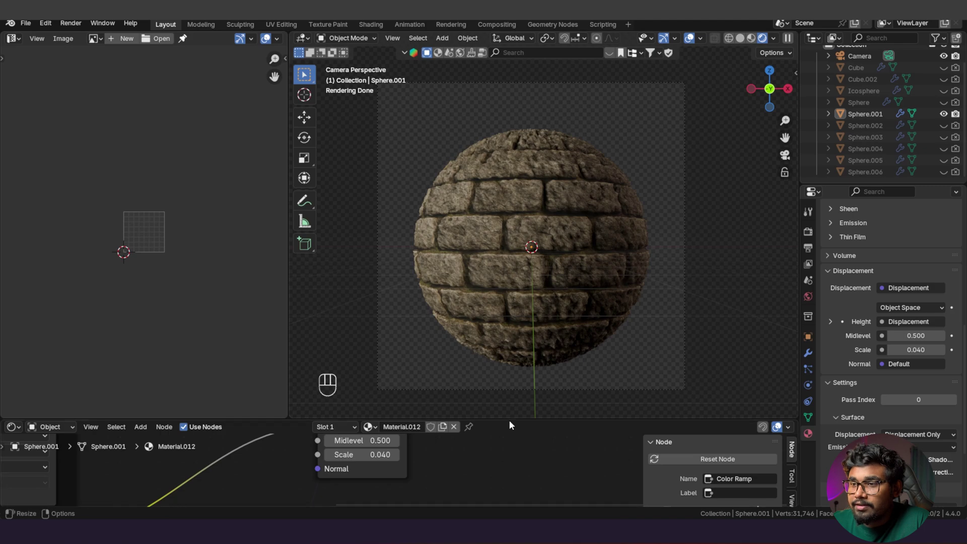
drag(508, 419, 509, 303)
scroll(474, 351, down, 2)
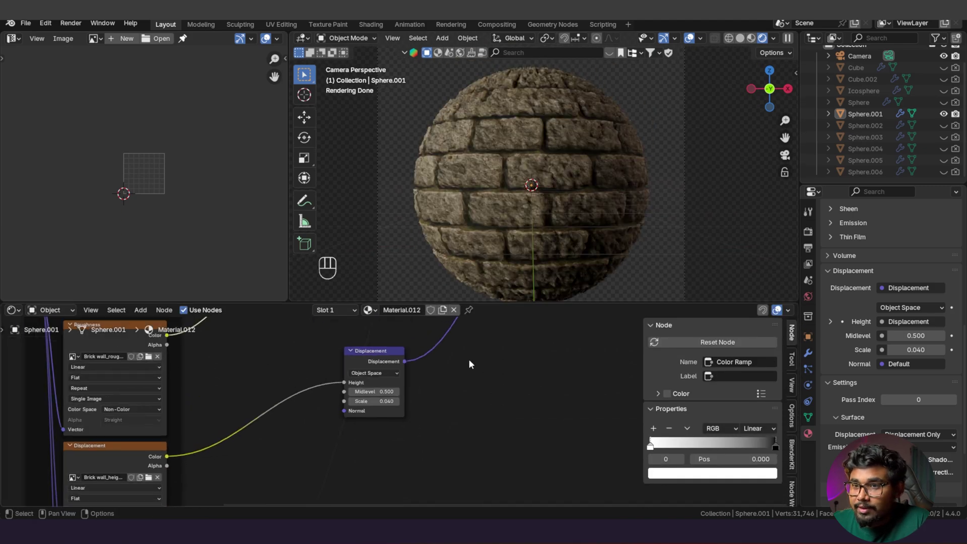
scroll(466, 405, down, 2)
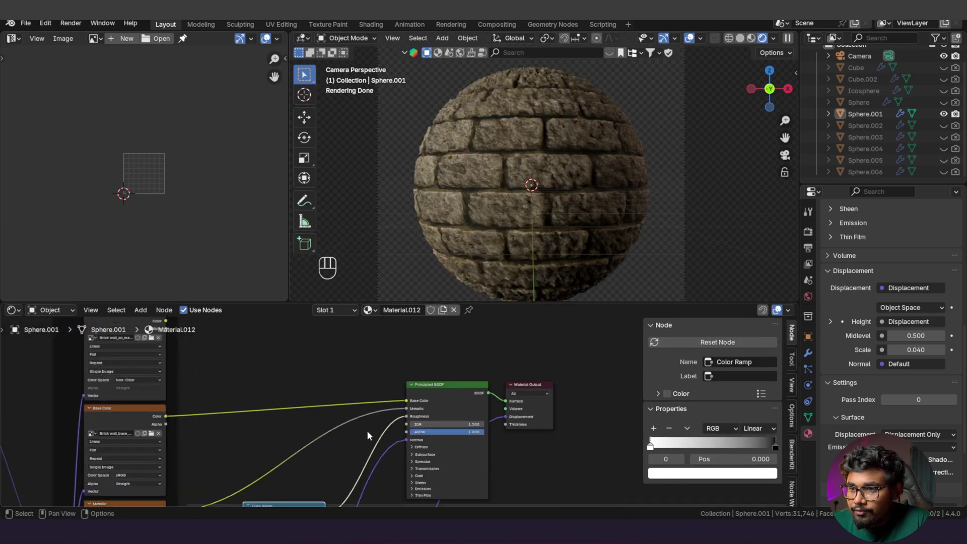
ctrl+drag(346, 423, 423, 502)
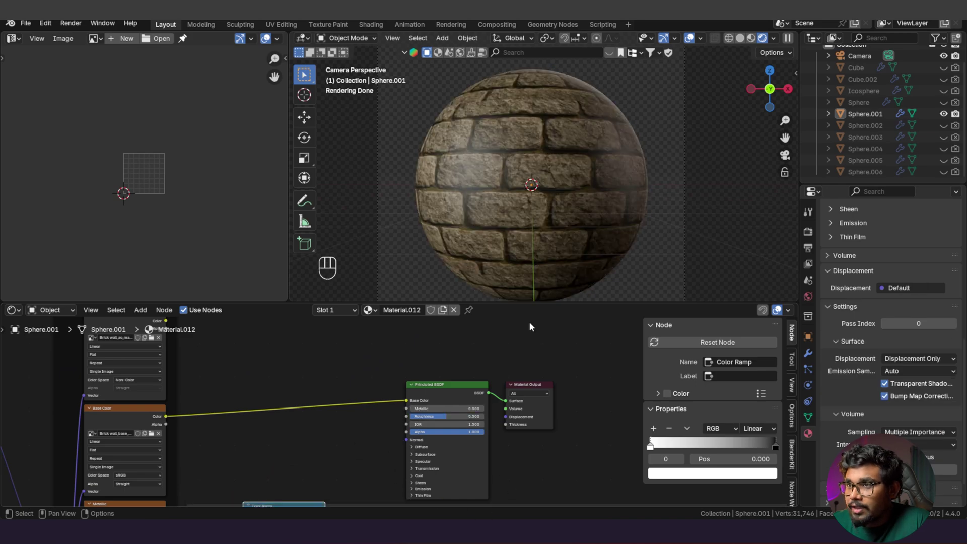
scroll(534, 126, up, 3)
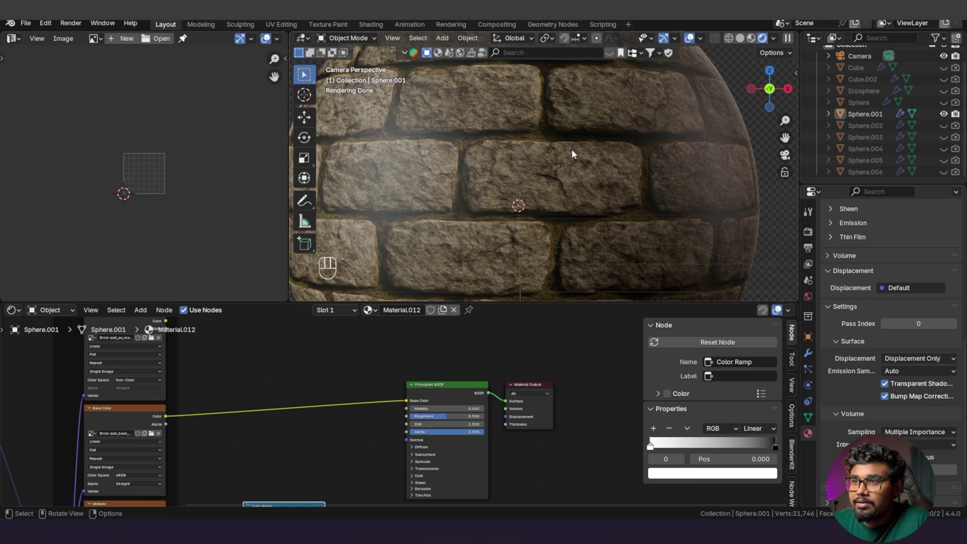
scroll(581, 158, down, 3)
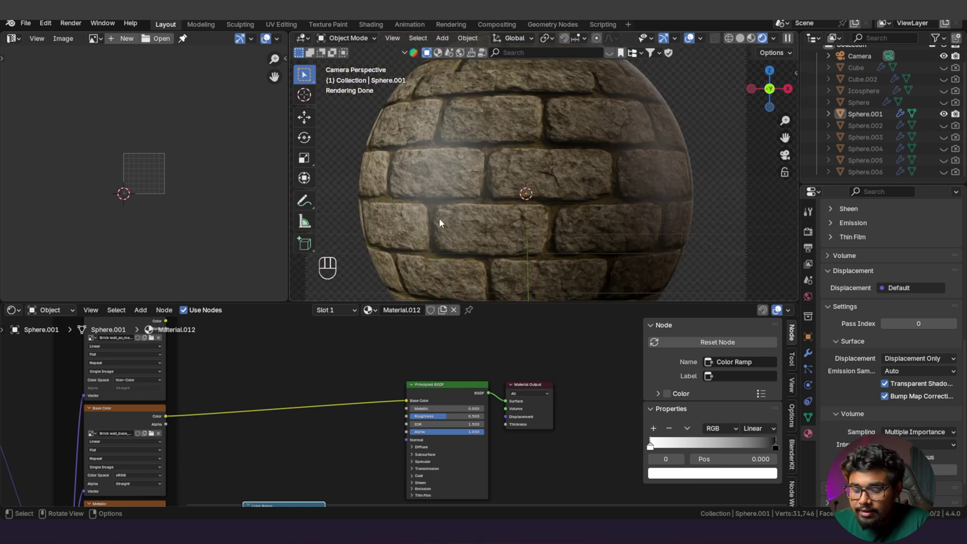
key(ctrl+z)
scroll(531, 171, down, 2)
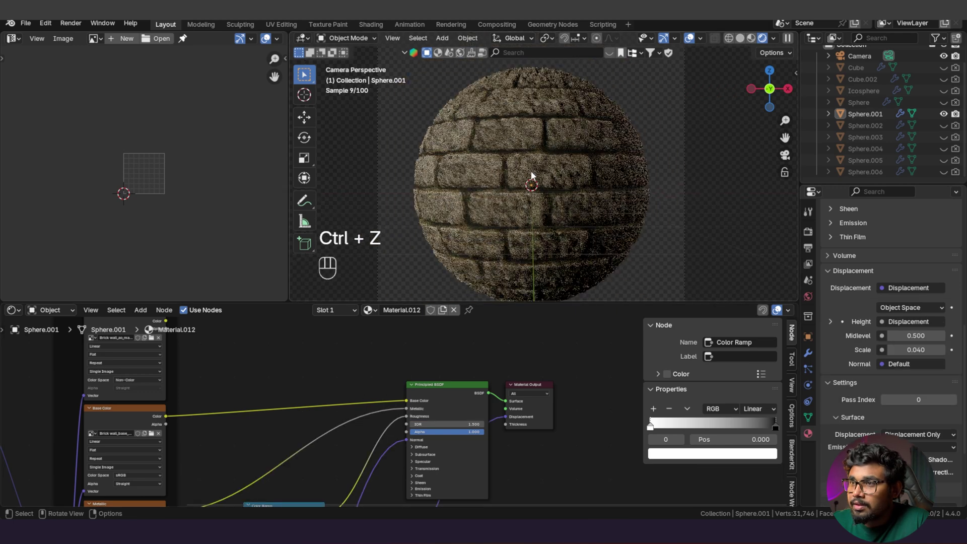
scroll(459, 329, down, 2)
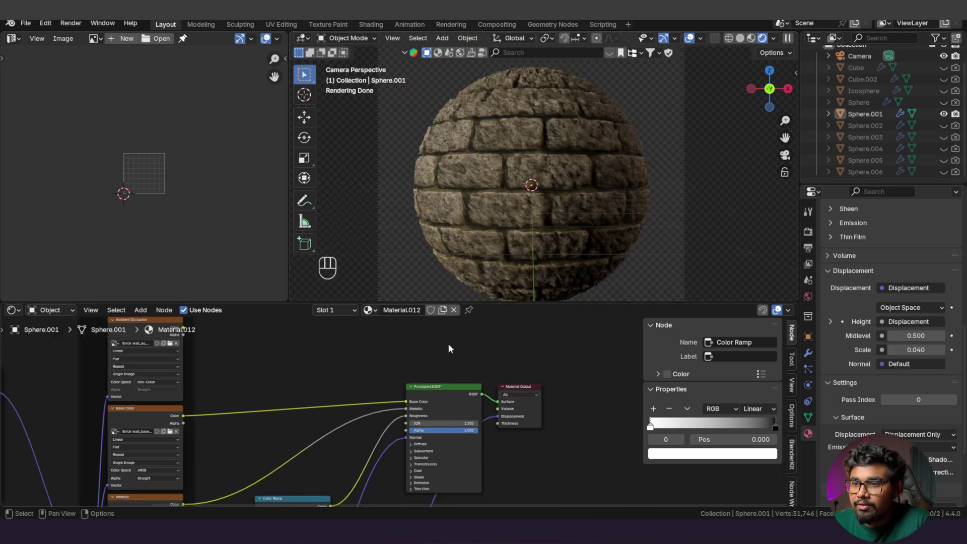
scroll(423, 378, down, 1)
scroll(381, 420, down, 1)
drag(382, 420, 411, 385)
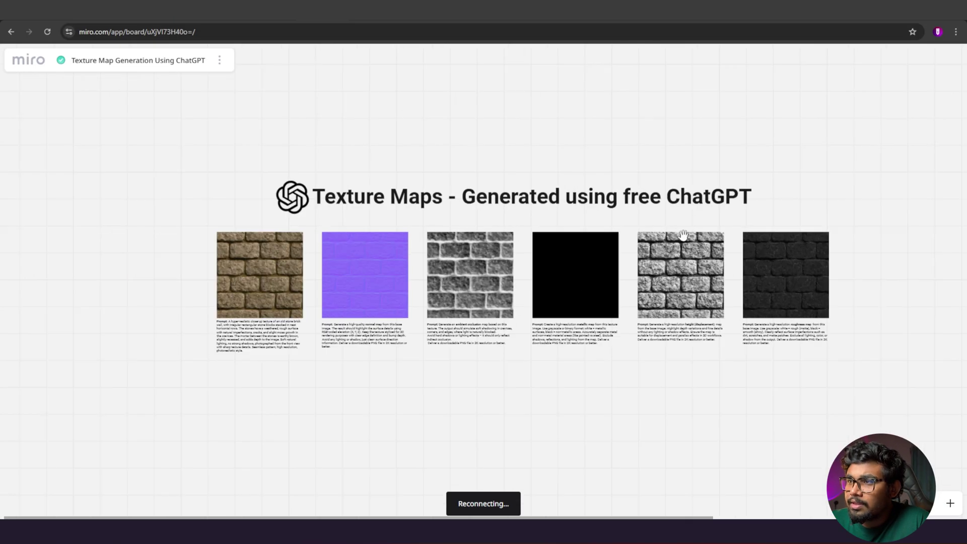
Step: Pan the Miro board to centre the 'Issues of free ChatGPT' screenshots
drag(944, 280, 546, 224)
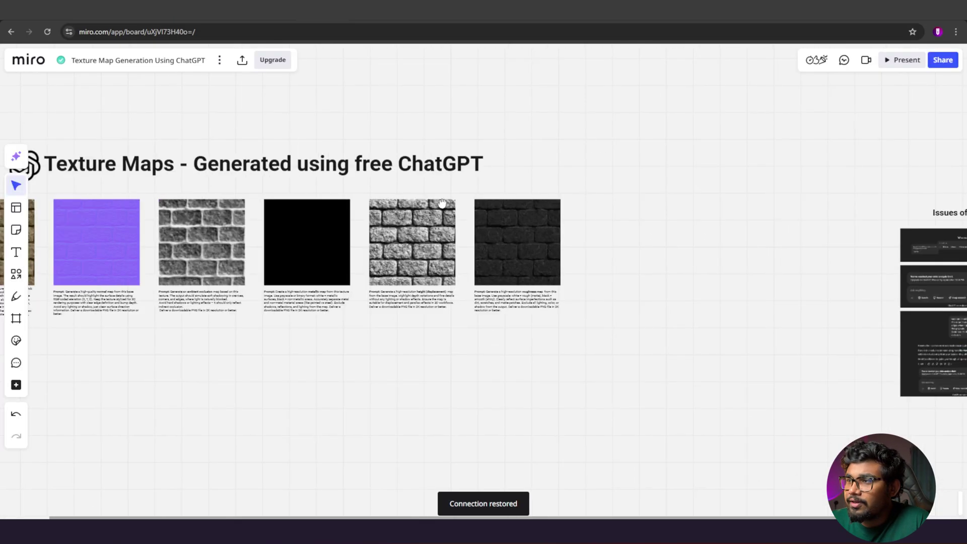
scroll(586, 257, up, 3)
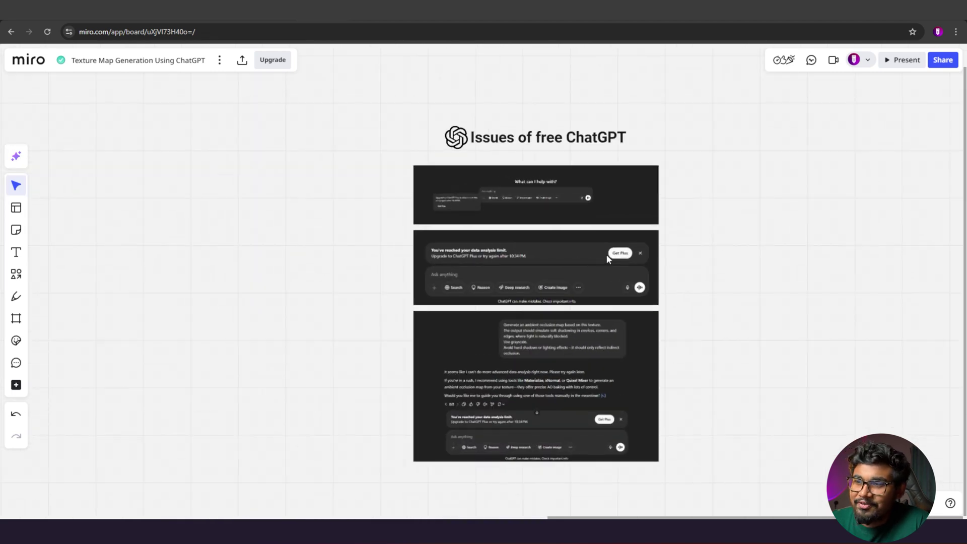
scroll(683, 224, up, 2)
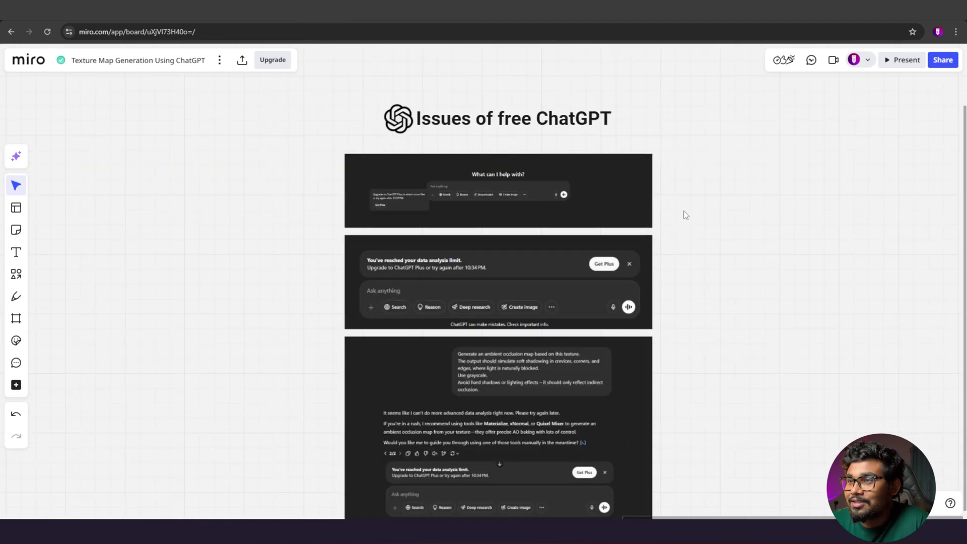
scroll(683, 211, up, 2)
scroll(405, 212, up, 2)
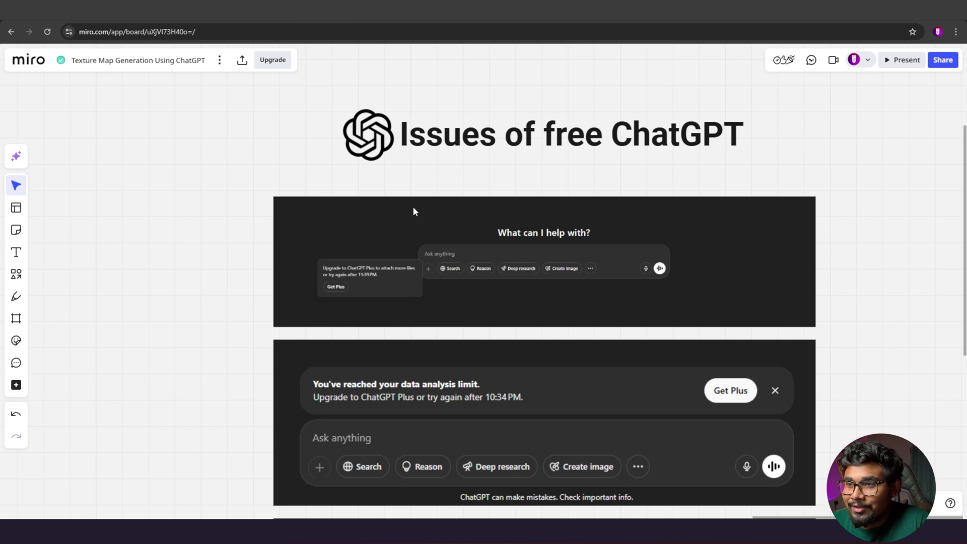
scroll(487, 244, up, 2)
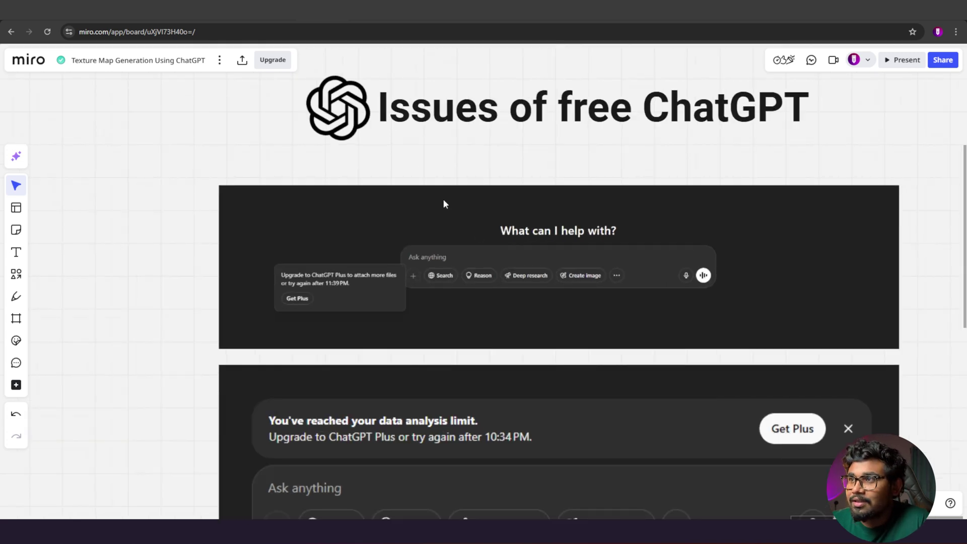
scroll(446, 199, down, 2)
scroll(484, 292, down, 3)
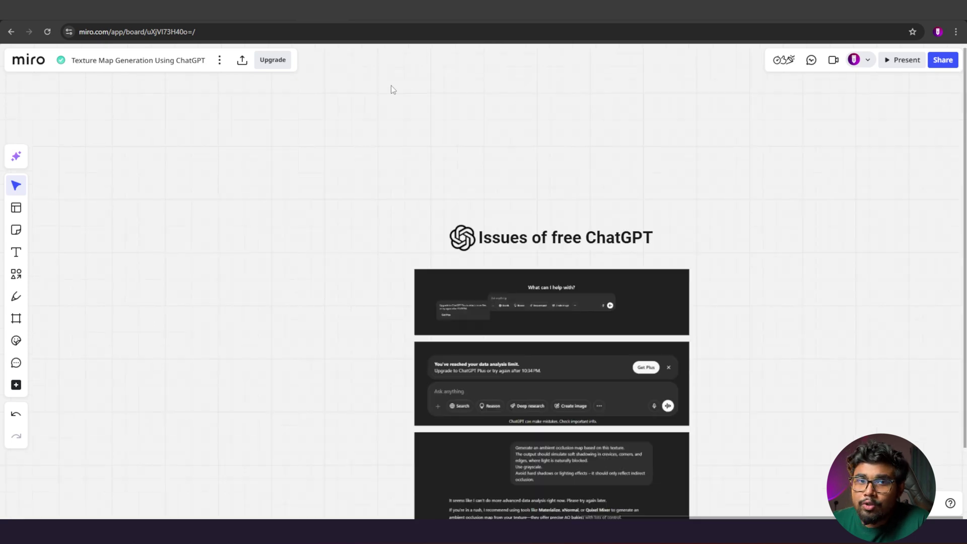
drag(398, 276, 356, 210)
scroll(388, 239, up, 2)
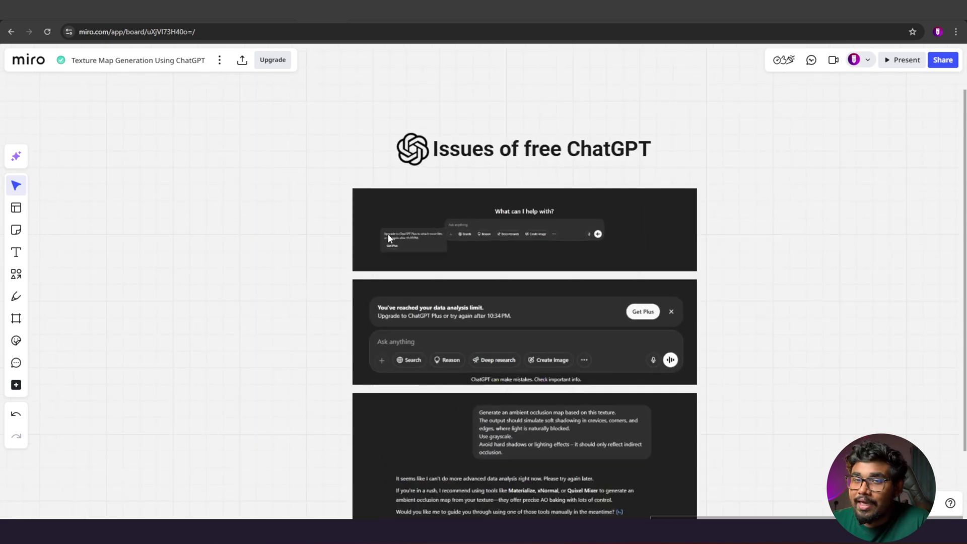
scroll(429, 300, down, 3)
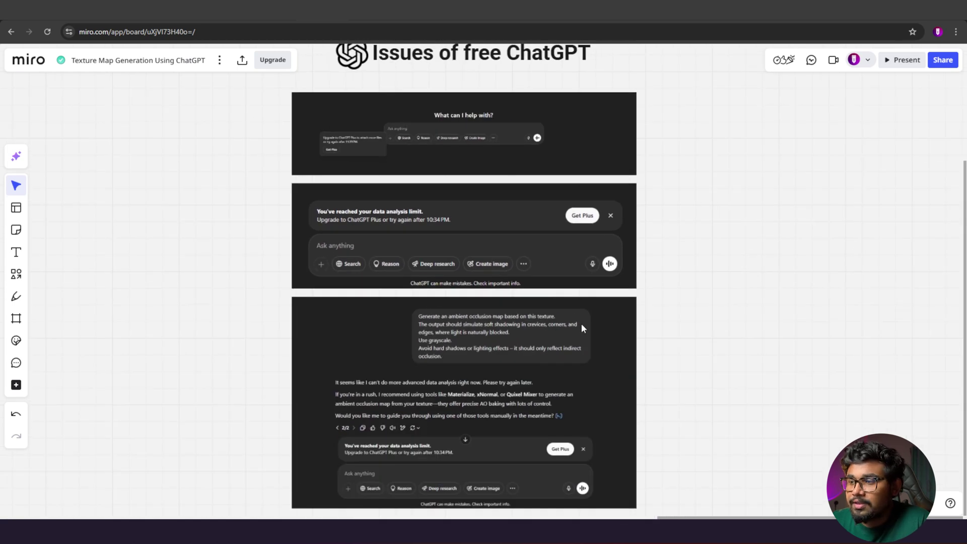
scroll(581, 323, down, 1)
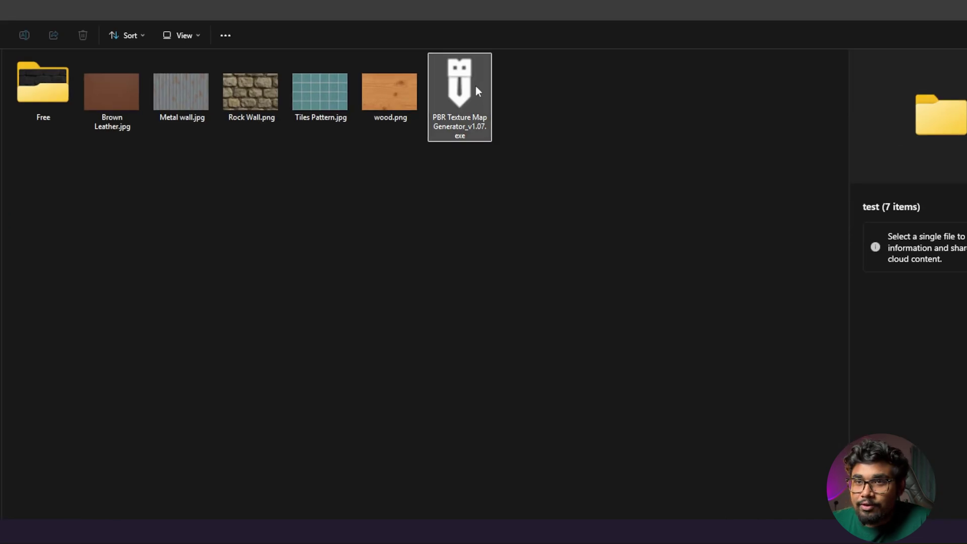
Step: Launch PBR Texture Map Generator_v1.07.exe, centre its window, and confirm the purchase email
click(459, 87)
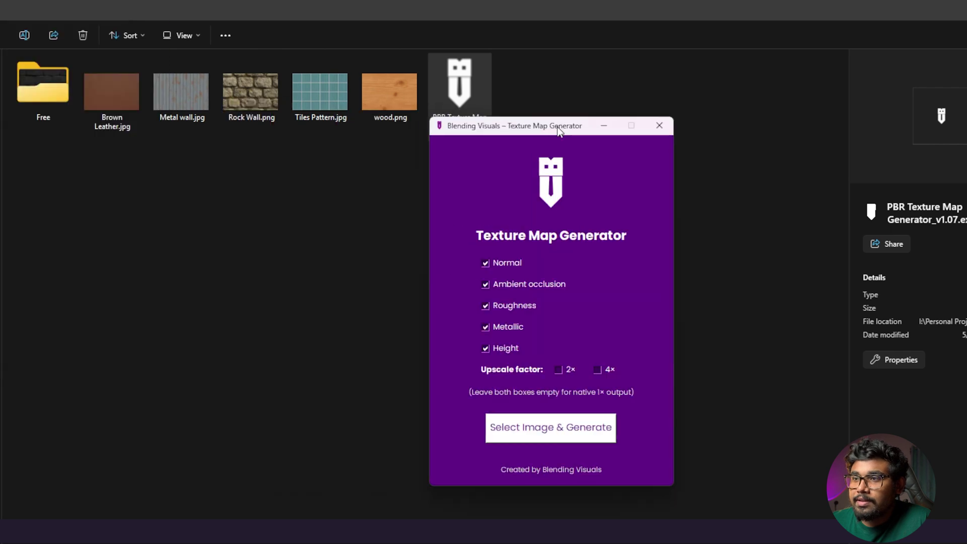
drag(563, 126, 594, 160)
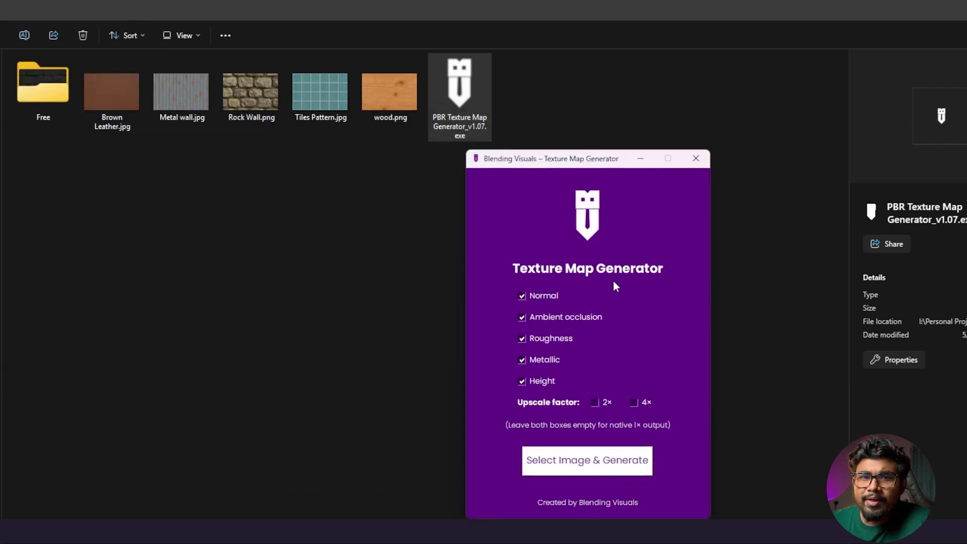
drag(601, 163, 561, 165)
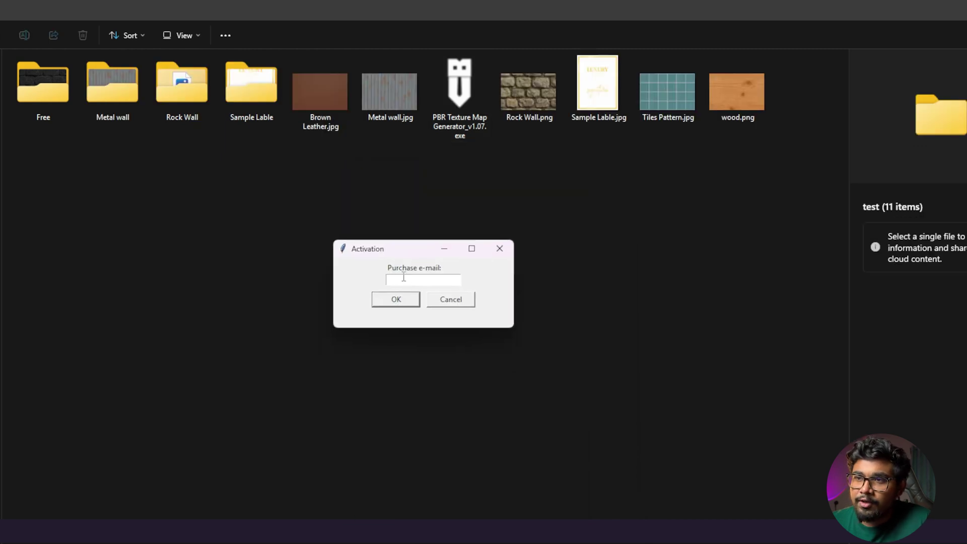
text(test@admin.com)
click(408, 299)
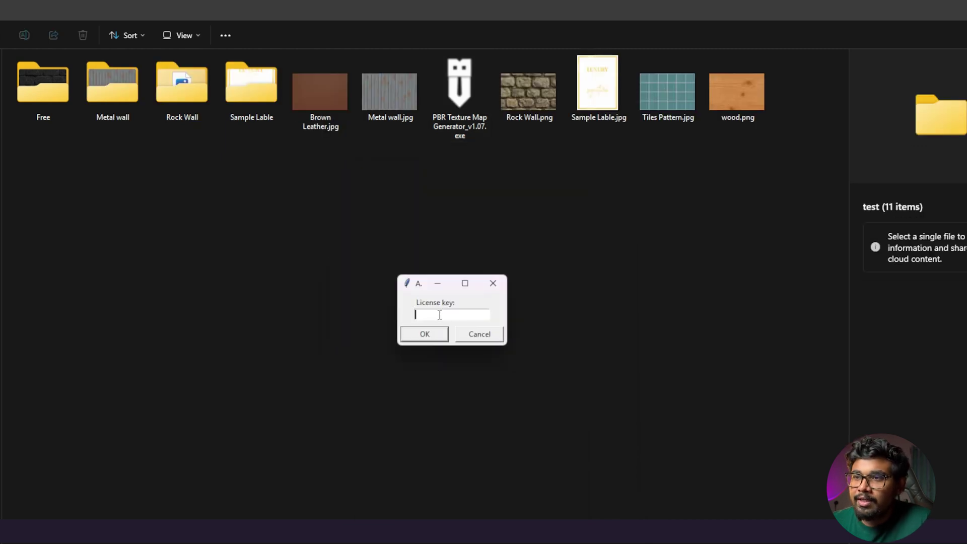
text(*****)
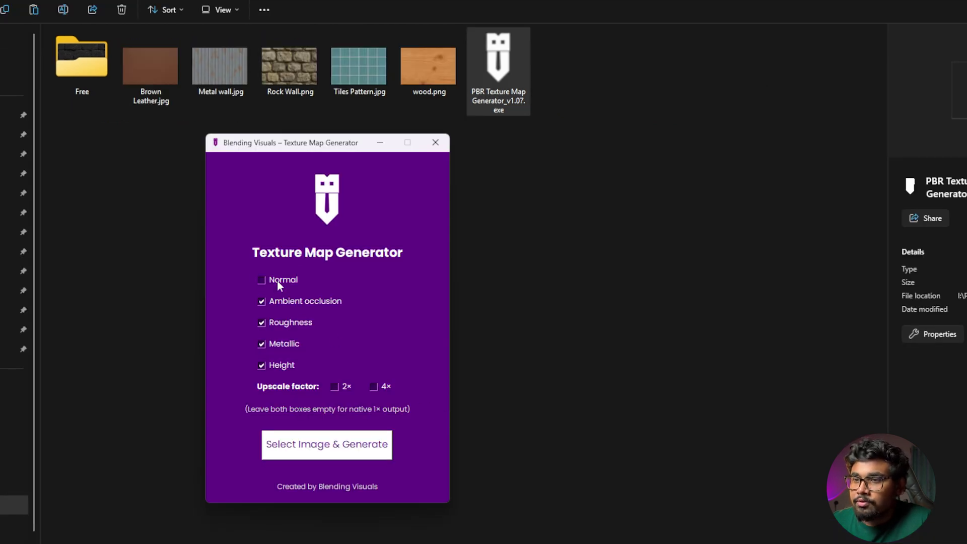
Step: Enable the Normal map, disable Metallic, and choose 2× upscale in the generator
click(276, 281)
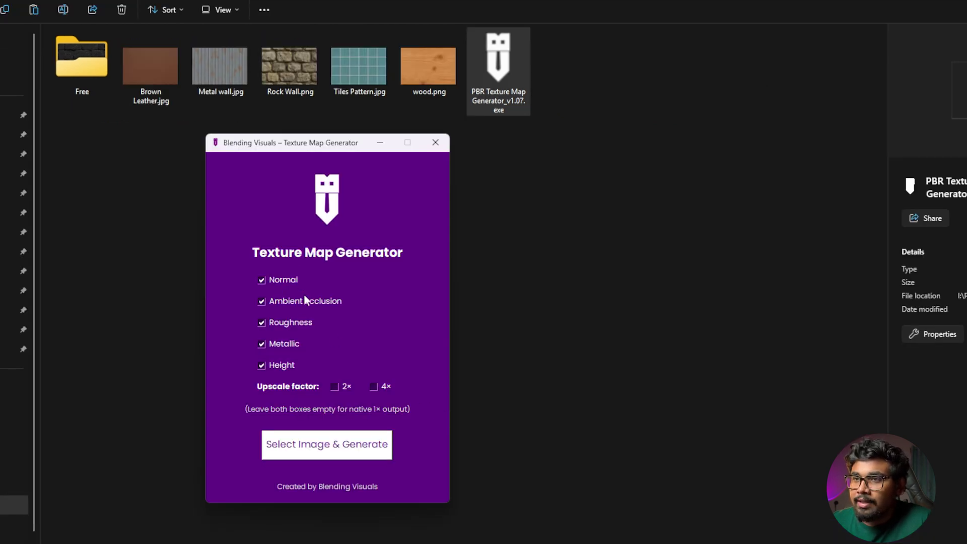
drag(311, 146, 423, 169)
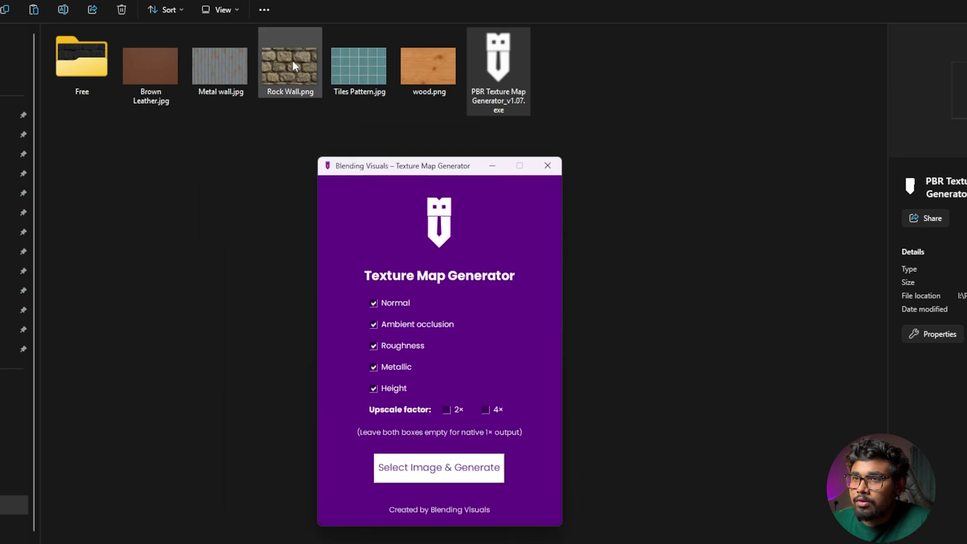
drag(402, 173, 424, 165)
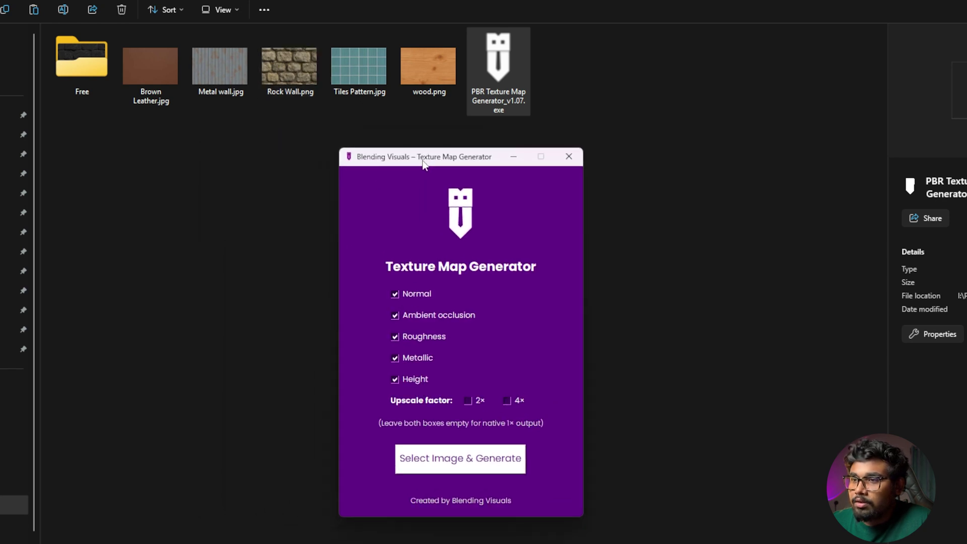
click(408, 361)
drag(483, 160, 498, 152)
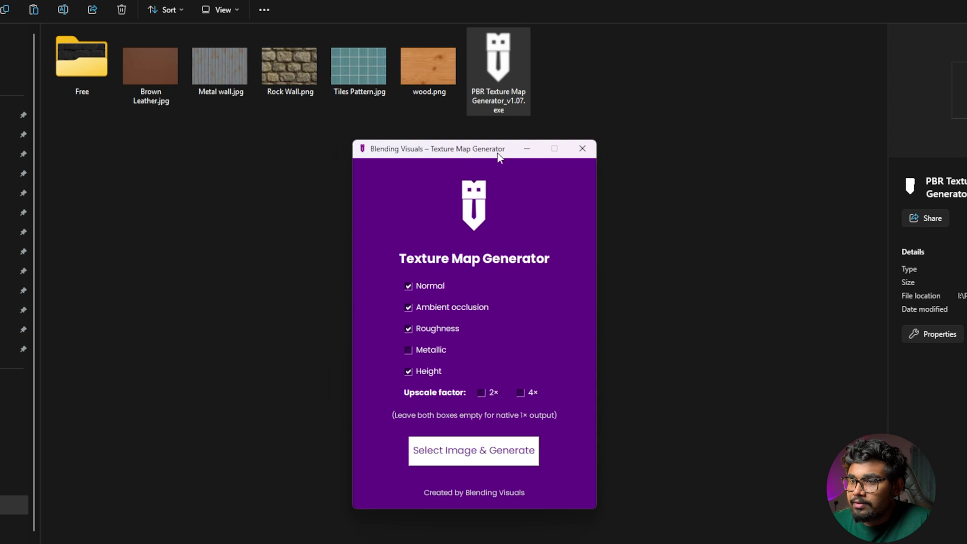
click(484, 393)
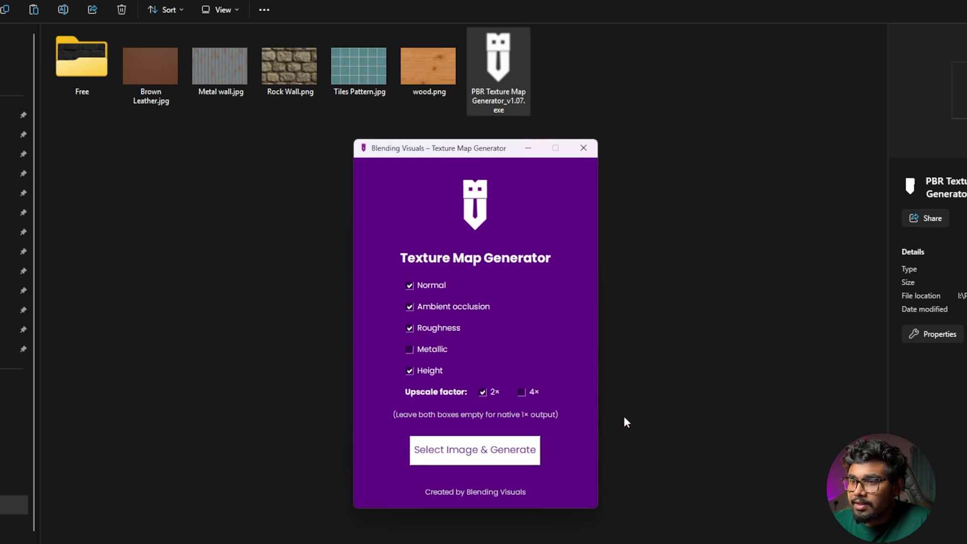
Step: Generate the PBR maps from the Rock Wall.png source image
click(496, 442)
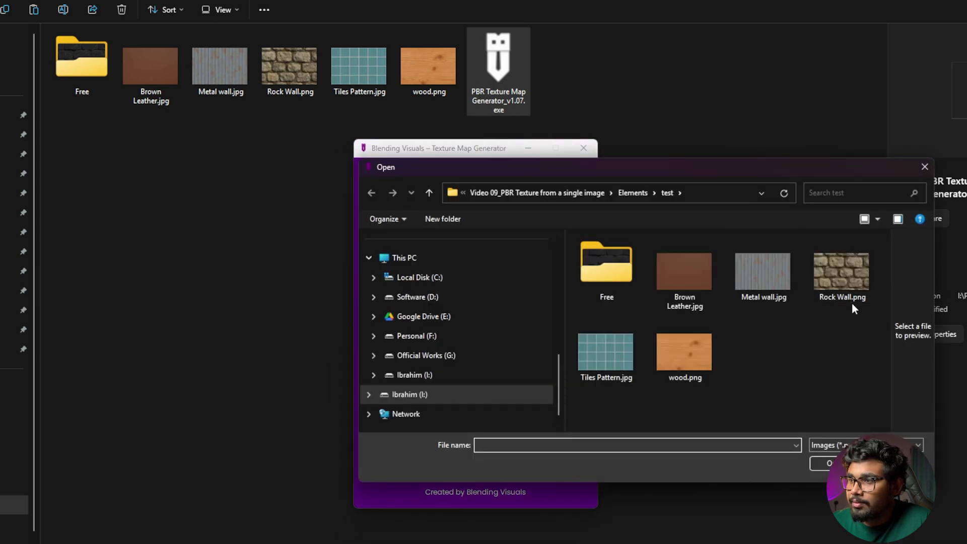
double_click(846, 278)
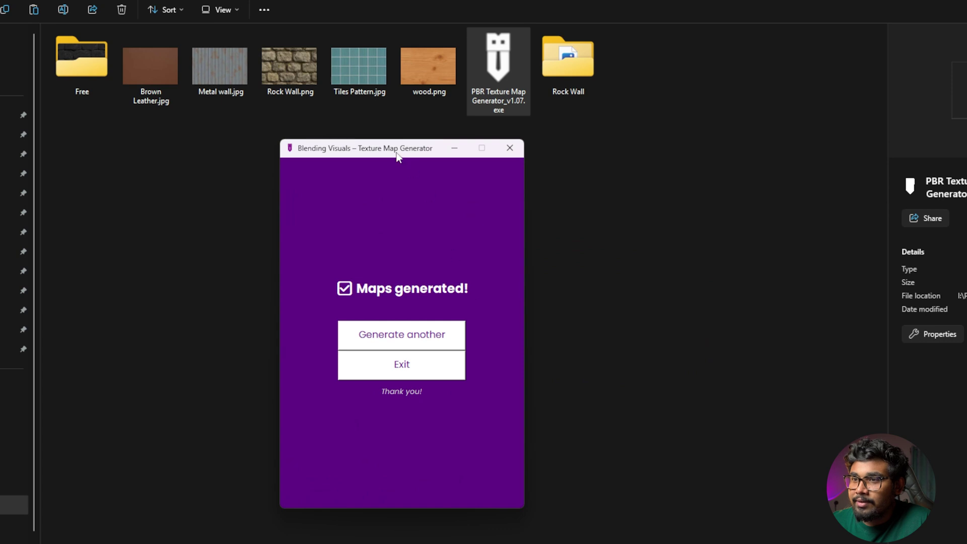
drag(396, 155, 369, 143)
Step: Preview the Rock Wall base color, height, normal, roughness and AO maps
double_click(571, 67)
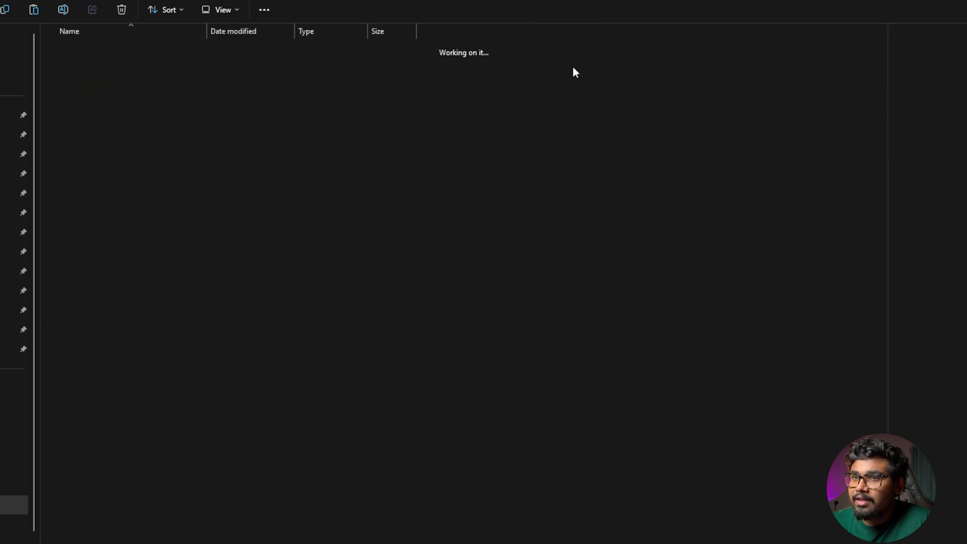
click(144, 63)
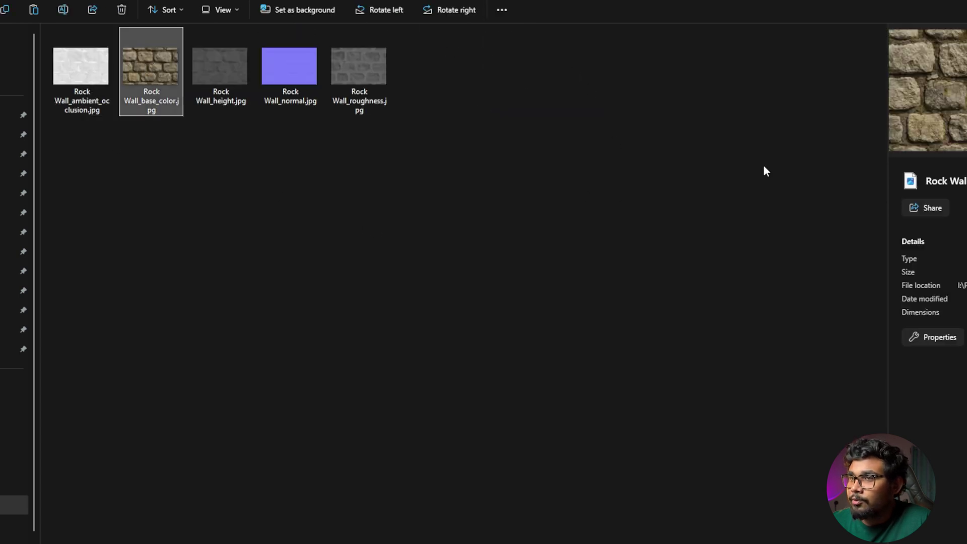
click(213, 76)
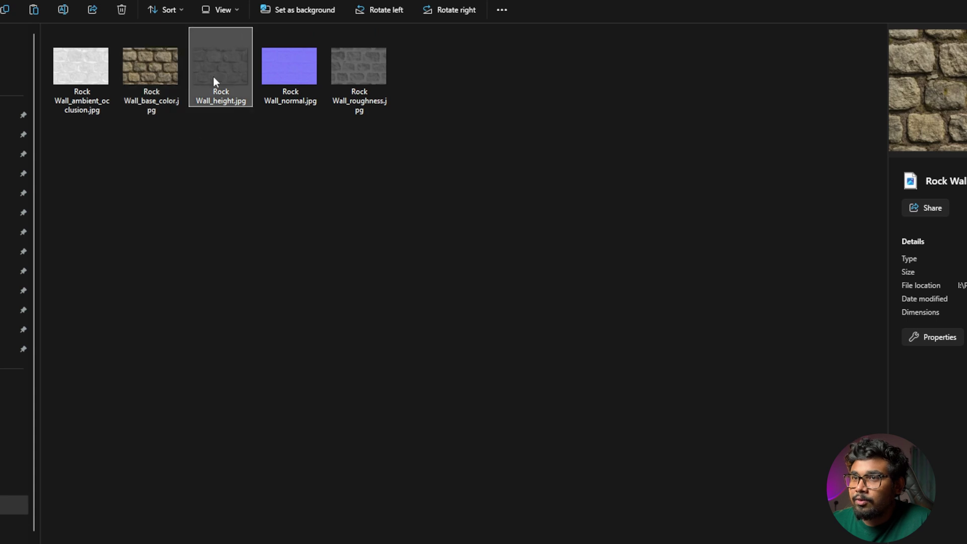
click(290, 76)
click(350, 68)
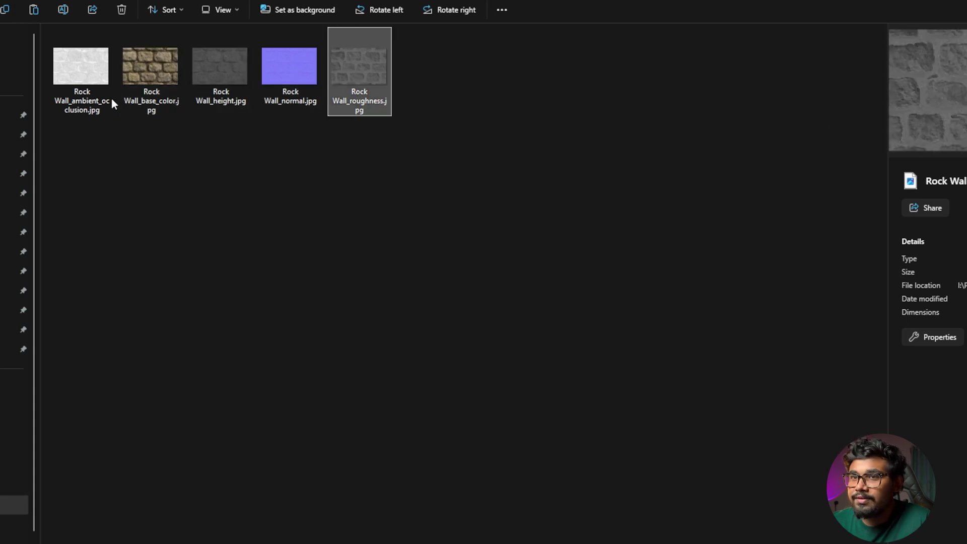
click(93, 74)
Step: Generate a new map set from Metal wall.jpg and open its six-map Metal wall folder
key(alt+Up)
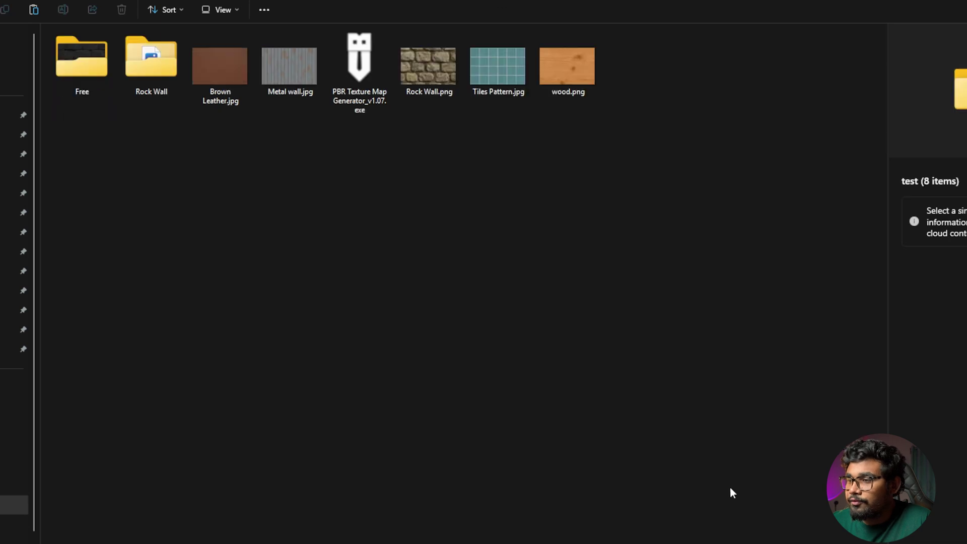
key(alt+Tab)
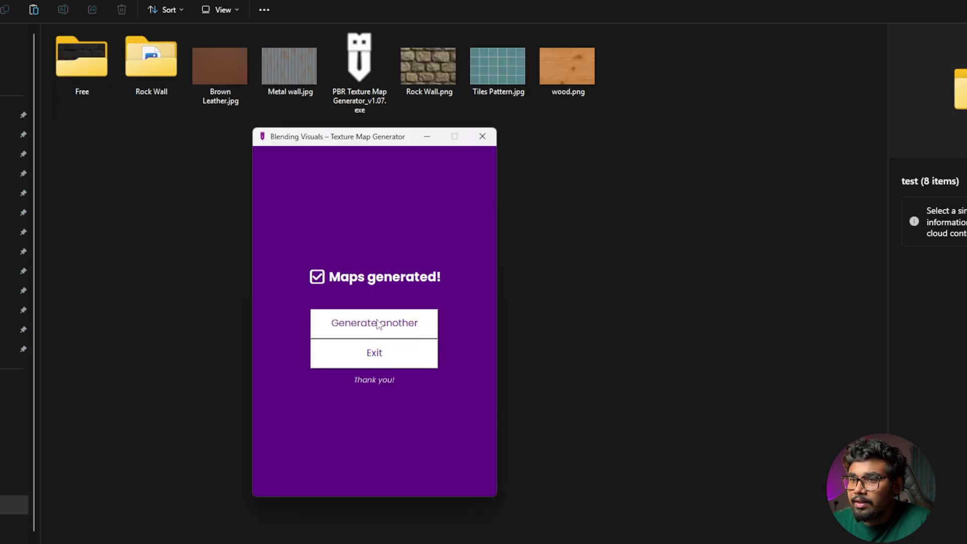
click(394, 330)
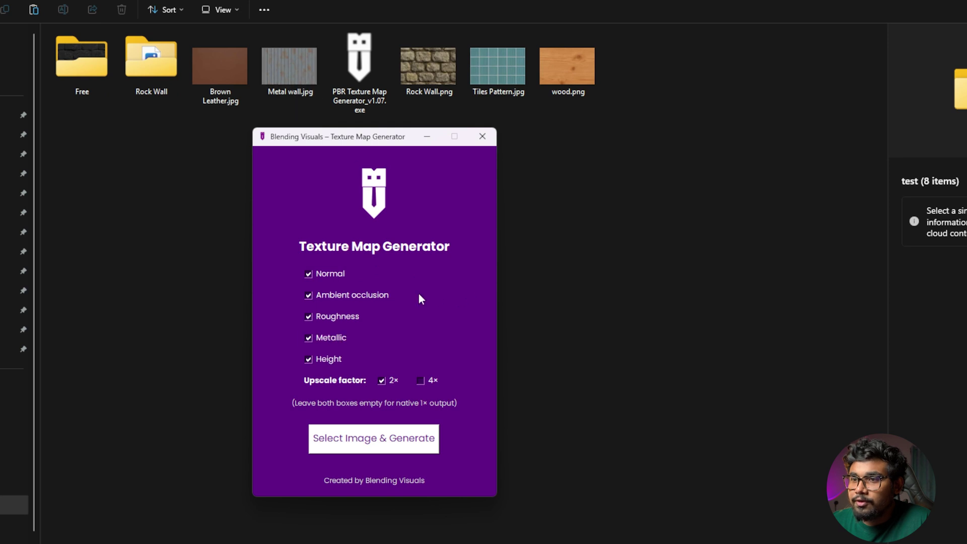
click(394, 449)
click(740, 260)
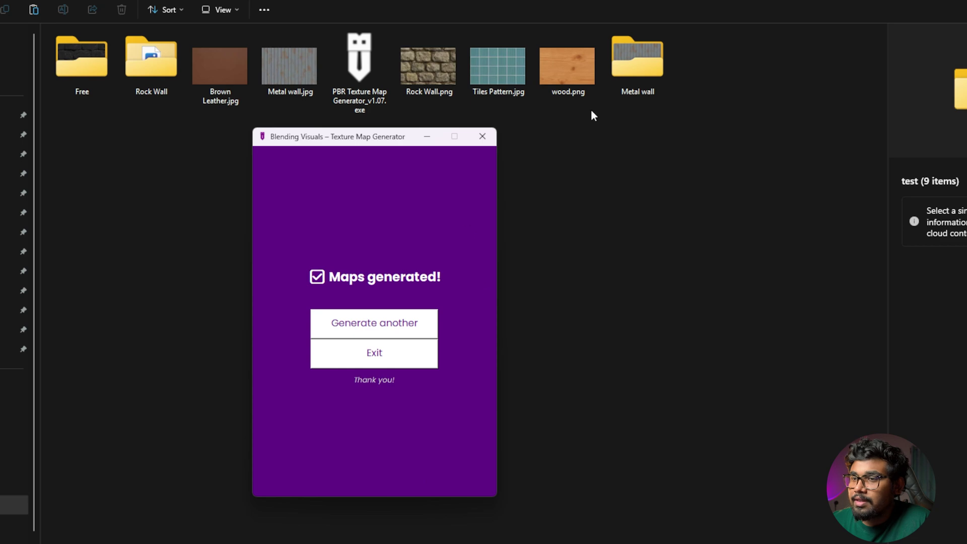
double_click(650, 60)
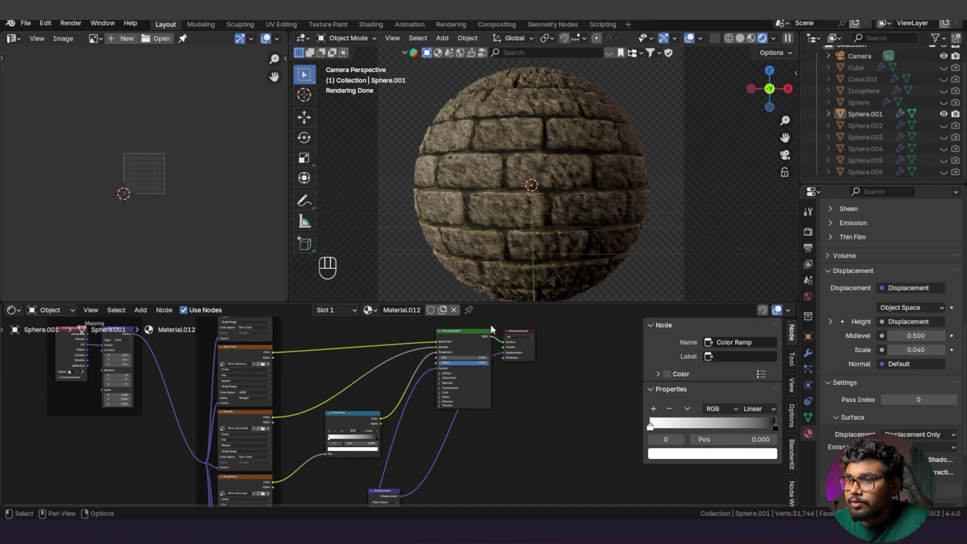
Step: Replace the sphere's rock wall material with a fresh material and select its Principled BSDF
click(454, 312)
click(428, 312)
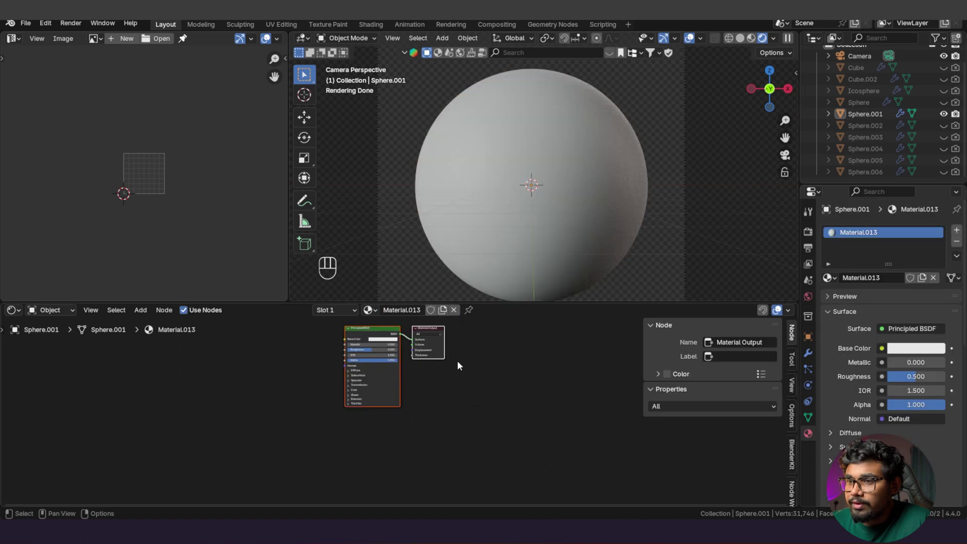
click(392, 335)
Step: Wire all six Metal wall maps into the Principled BSDF with Principled Texture Setup
key(ctrl+shift+t)
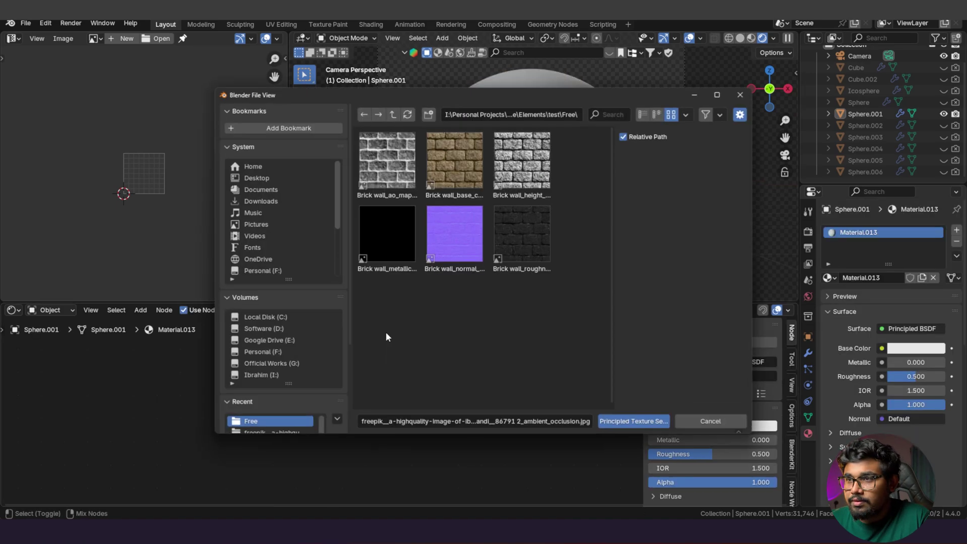
click(392, 115)
double_click(388, 230)
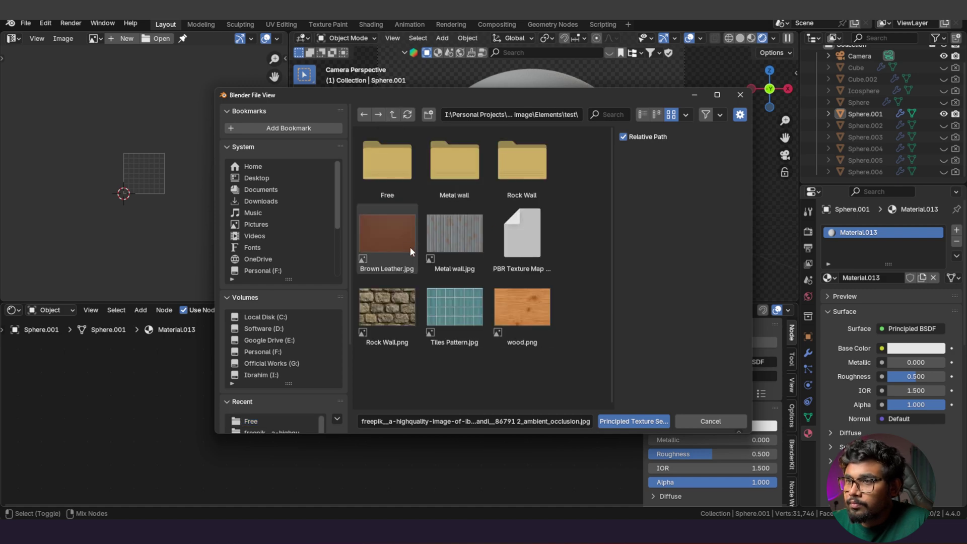
double_click(470, 169)
key(a)
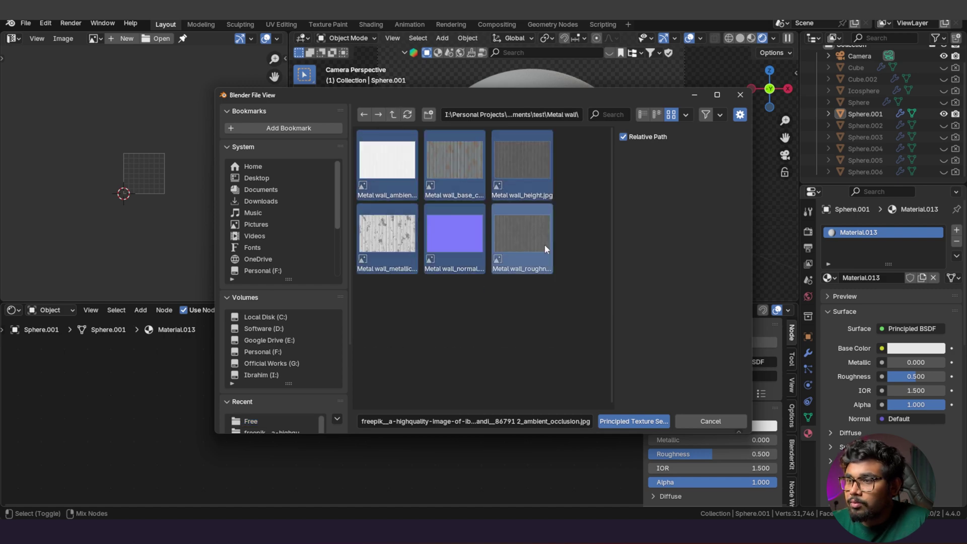
click(641, 427)
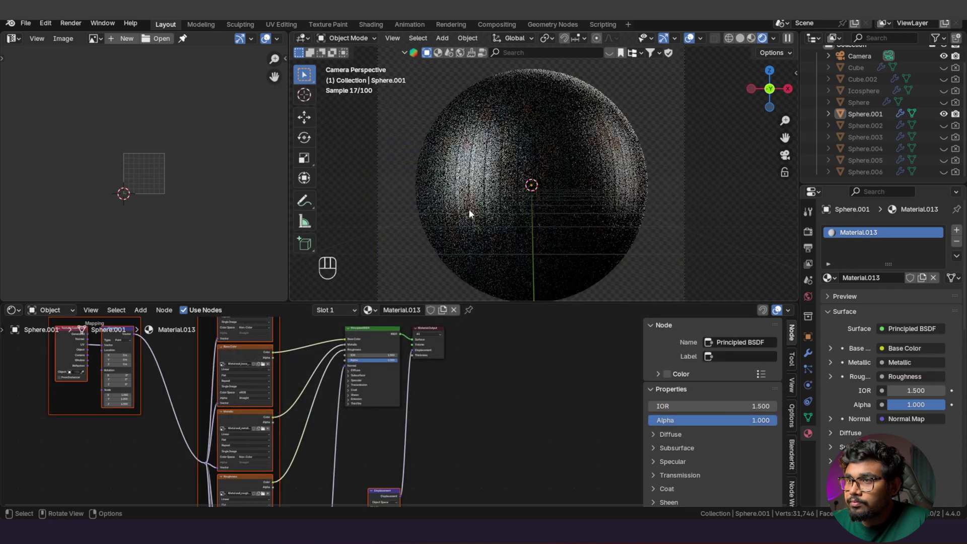
scroll(500, 217, up, 5)
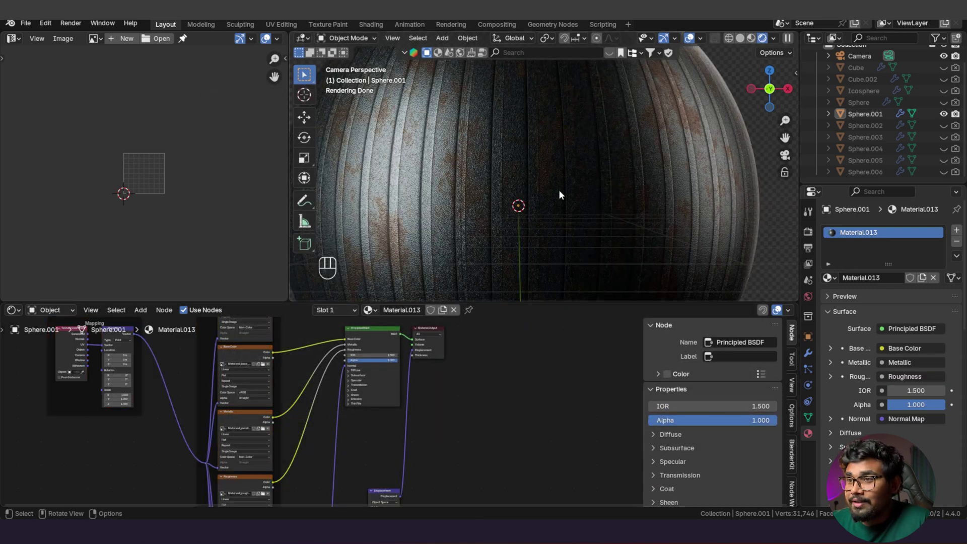
scroll(558, 189, down, 3)
drag(492, 357, 482, 416)
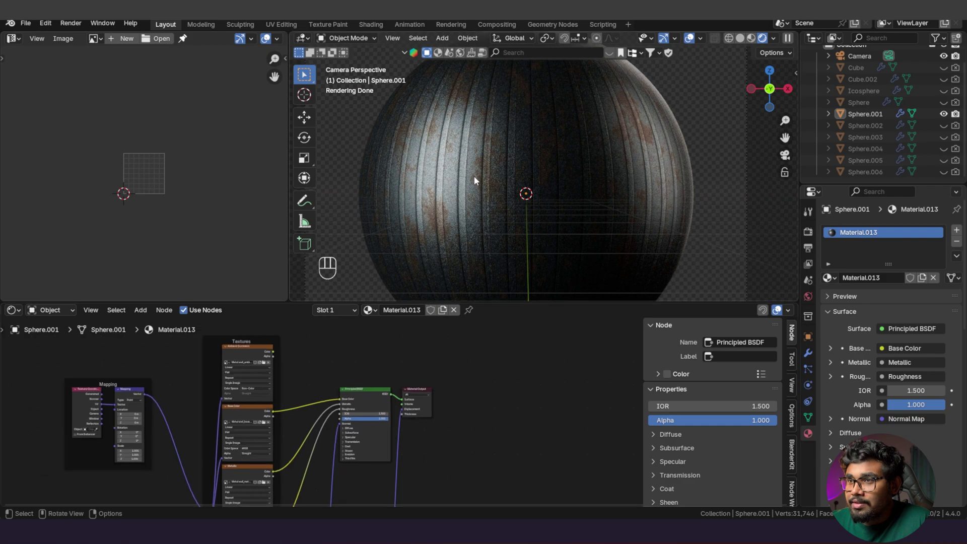
scroll(473, 176, up, 4)
scroll(519, 258, down, 3)
scroll(527, 359, up, 2)
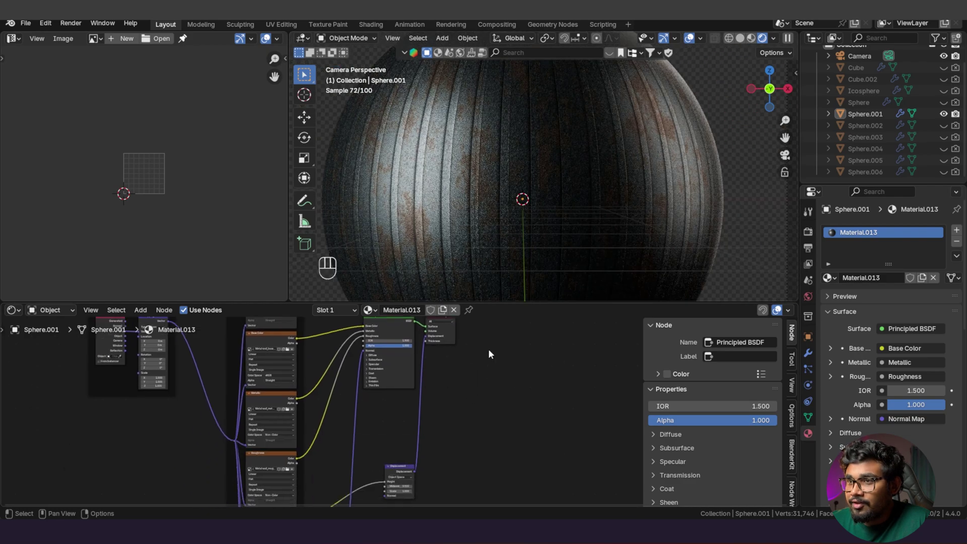
scroll(468, 421, up, 3)
scroll(522, 403, up, 2)
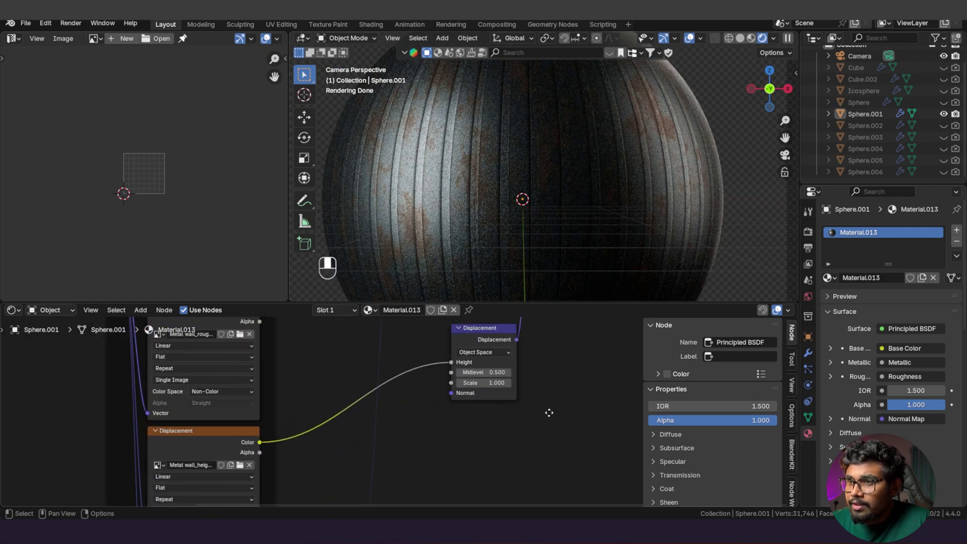
scroll(464, 423, up, 2)
scroll(521, 401, up, 1)
scroll(852, 395, down, 5)
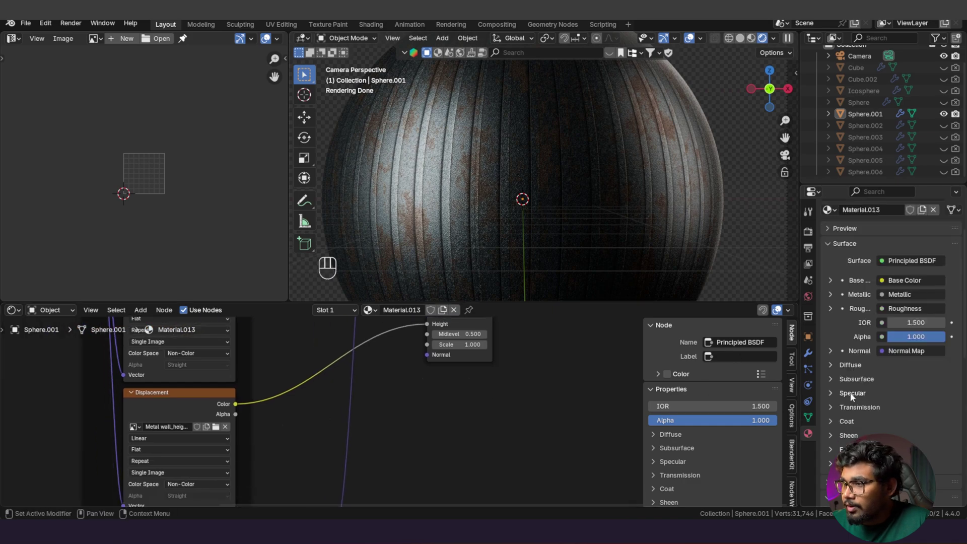
scroll(845, 379, down, 5)
Step: Switch Material.013 to true displacement with a displacement scale of 0.01
click(902, 412)
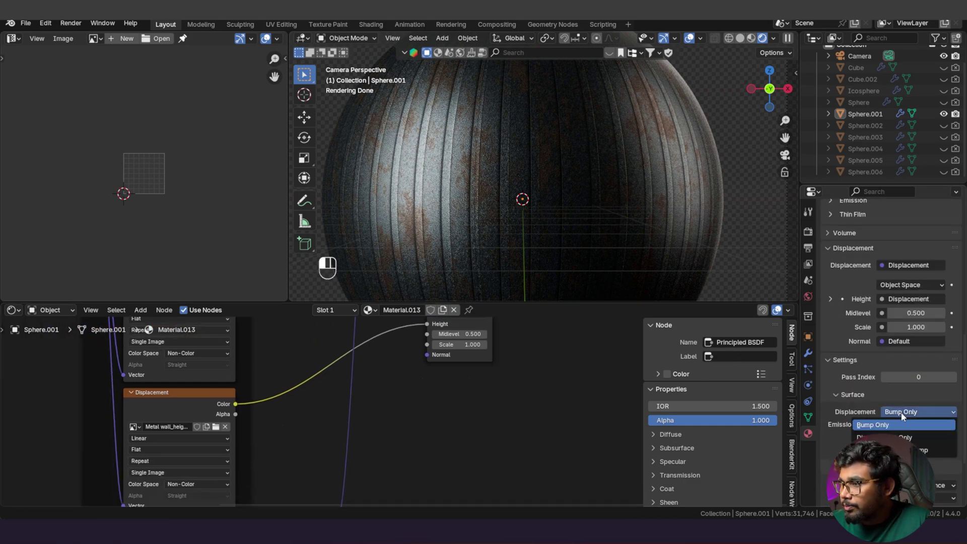
click(892, 436)
scroll(492, 355, up, 2)
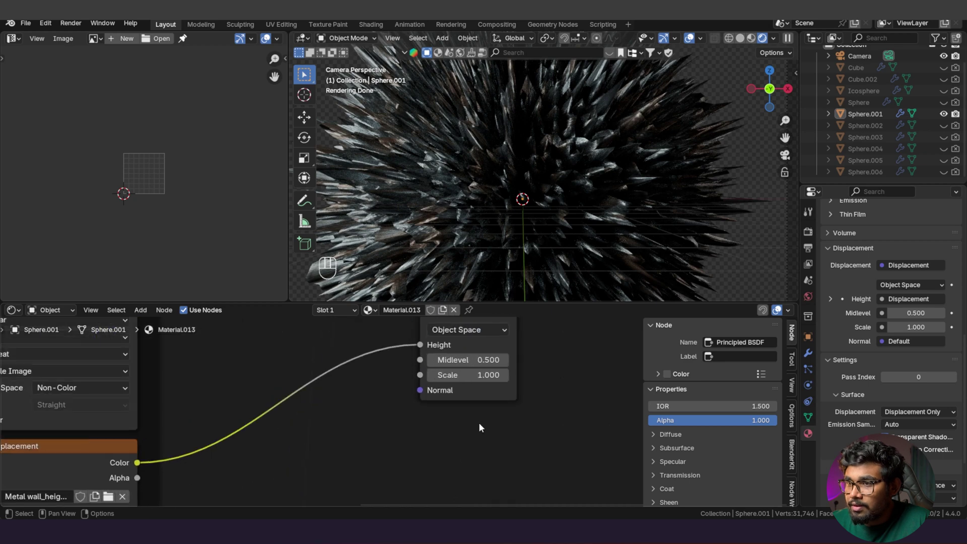
click(469, 374)
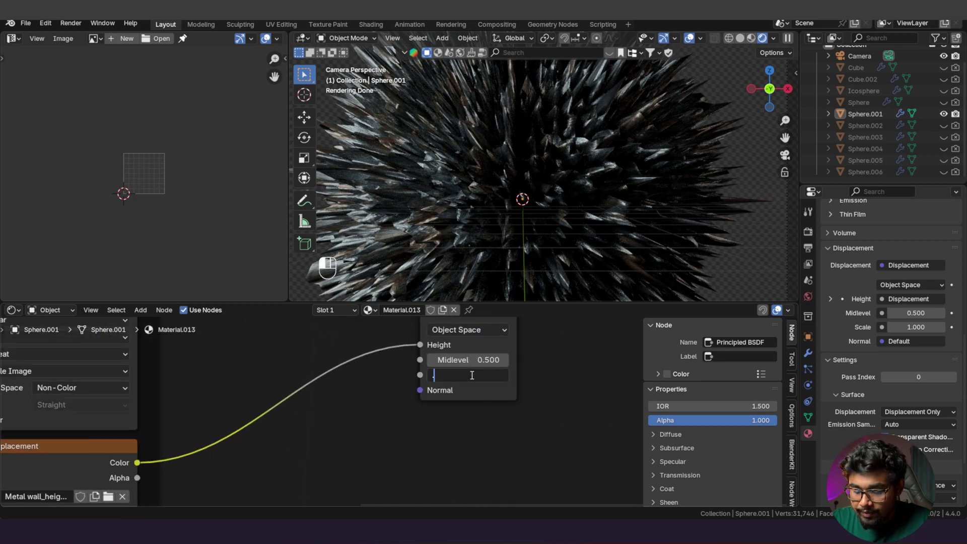
text(3)
key(Return)
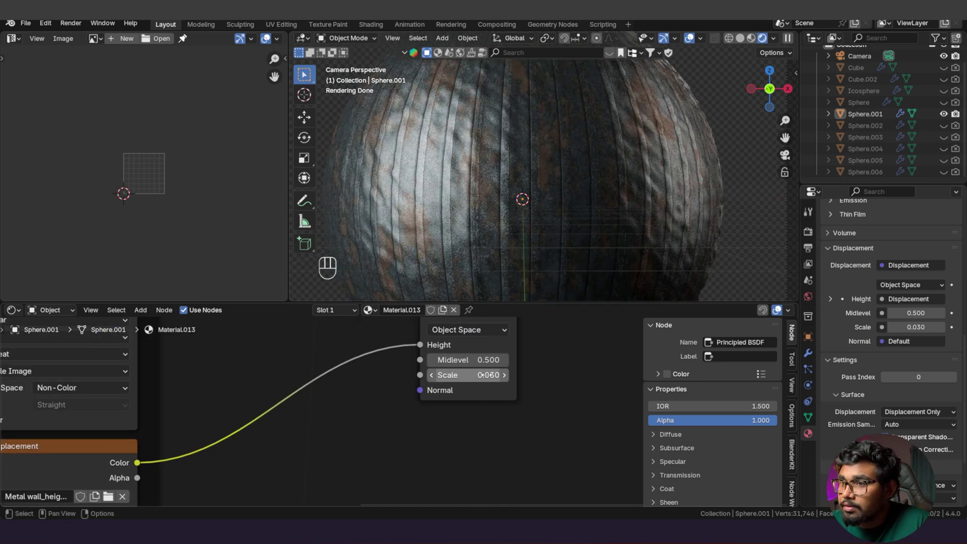
click(490, 375)
text(.01)
key(Return)
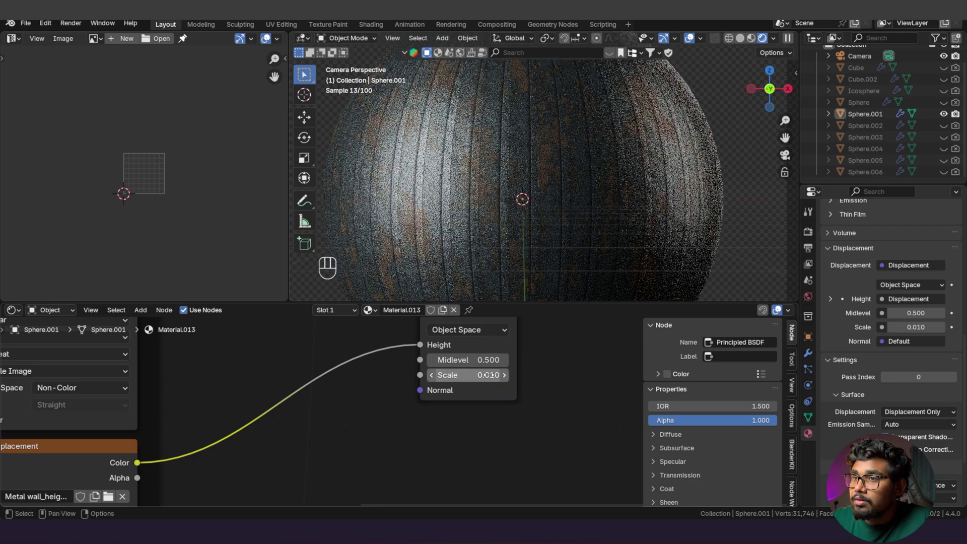
scroll(463, 181, down, 2)
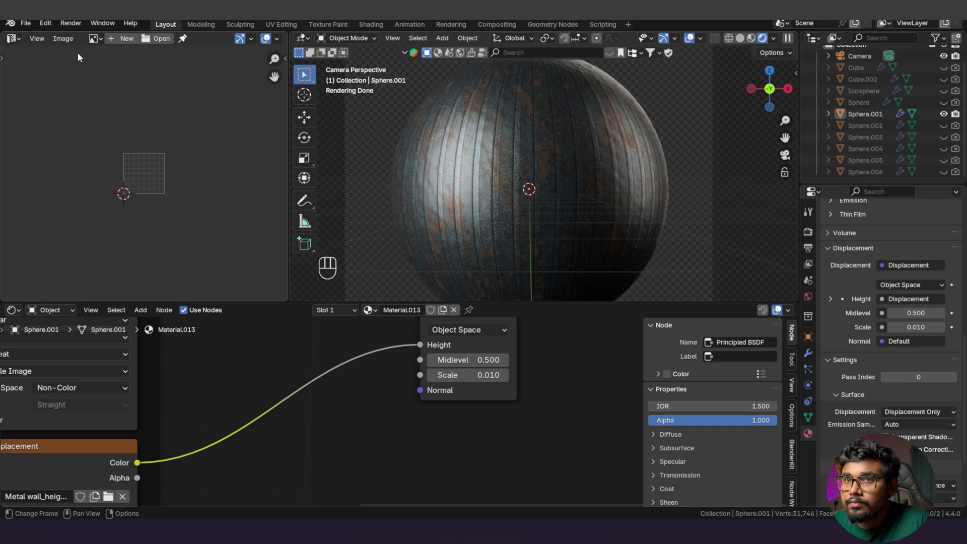
Step: Rotate the sphere's UVs 90° so the metal ribs run horizontally
key(Tab)
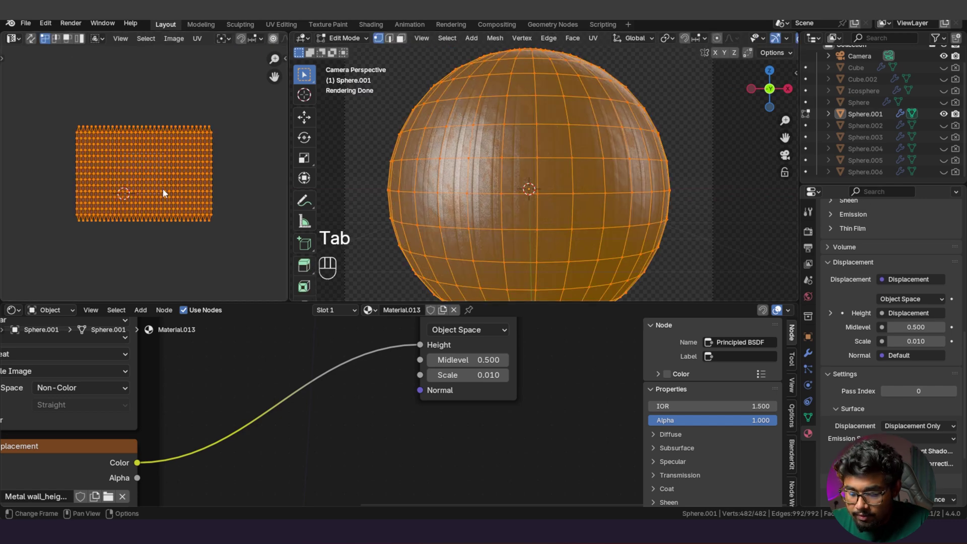
text(r90)
key(Return)
key(Tab)
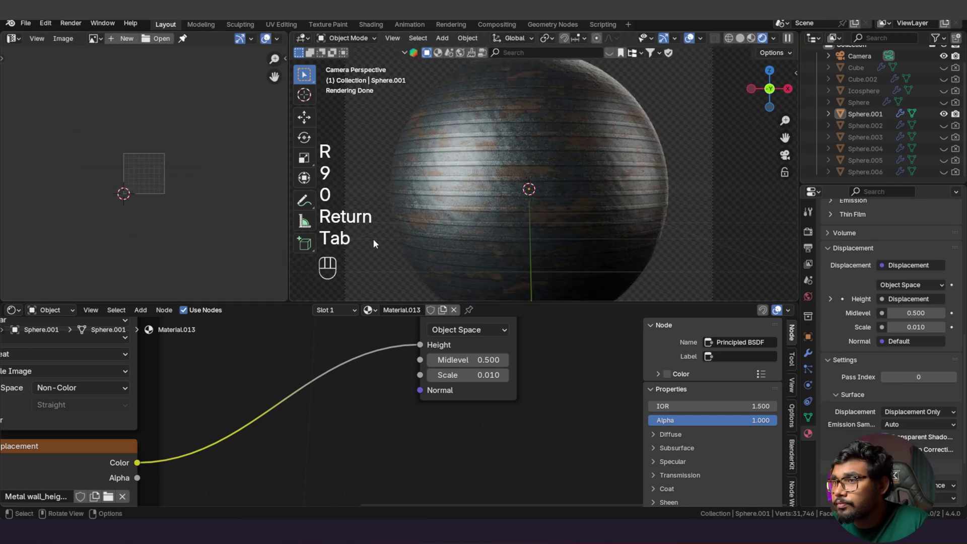
scroll(519, 156, up, 2)
scroll(521, 143, up, 2)
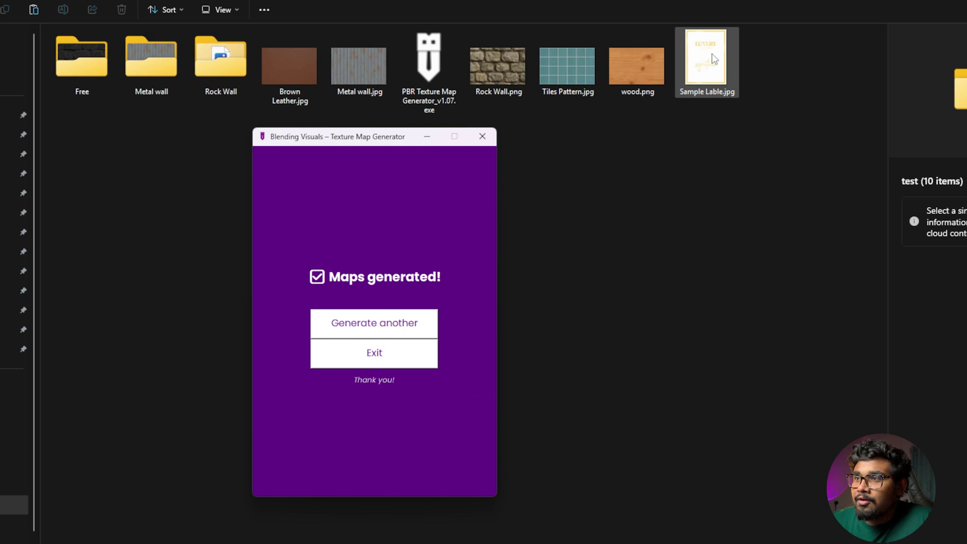
Step: Generate a map set from Sample Lable.jpg and open the new Sample Lable maps folder
click(713, 59)
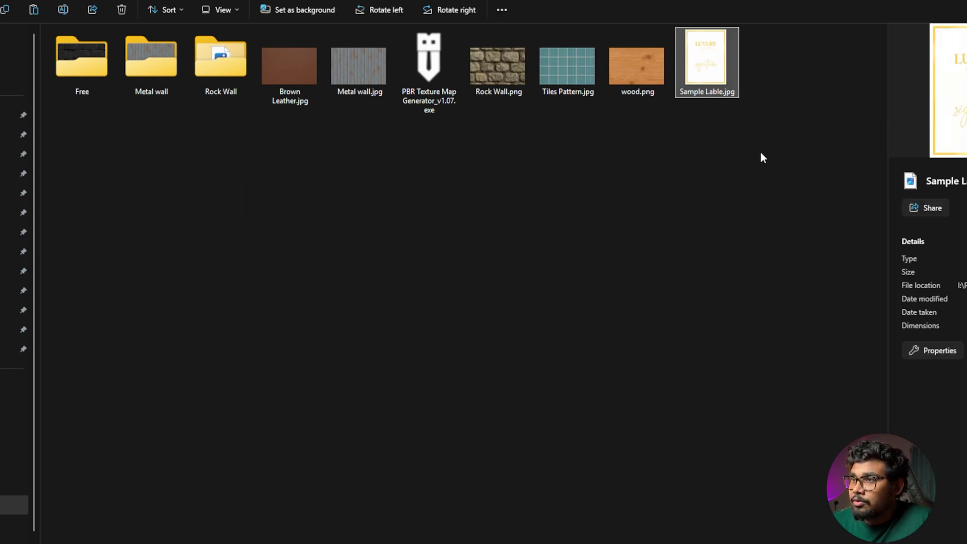
click(767, 531)
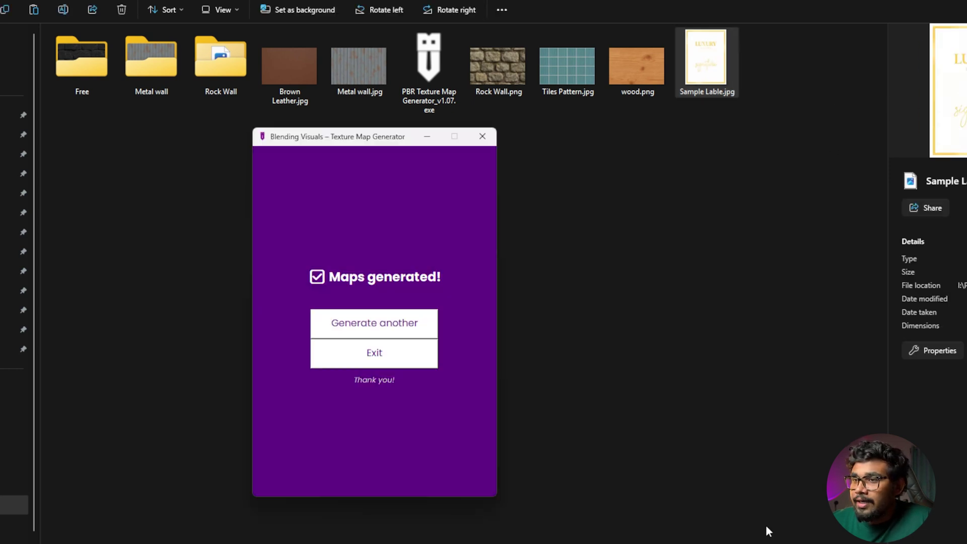
click(411, 325)
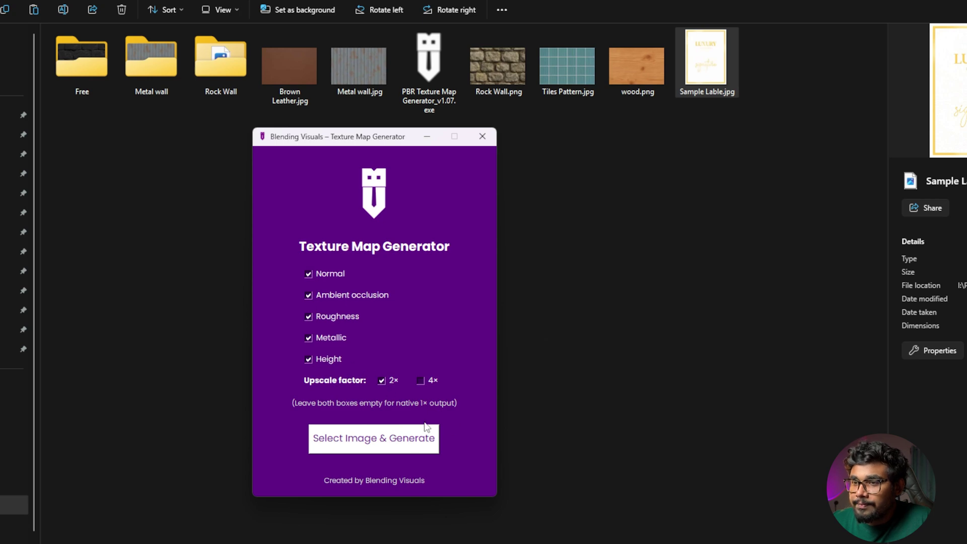
click(373, 438)
double_click(647, 344)
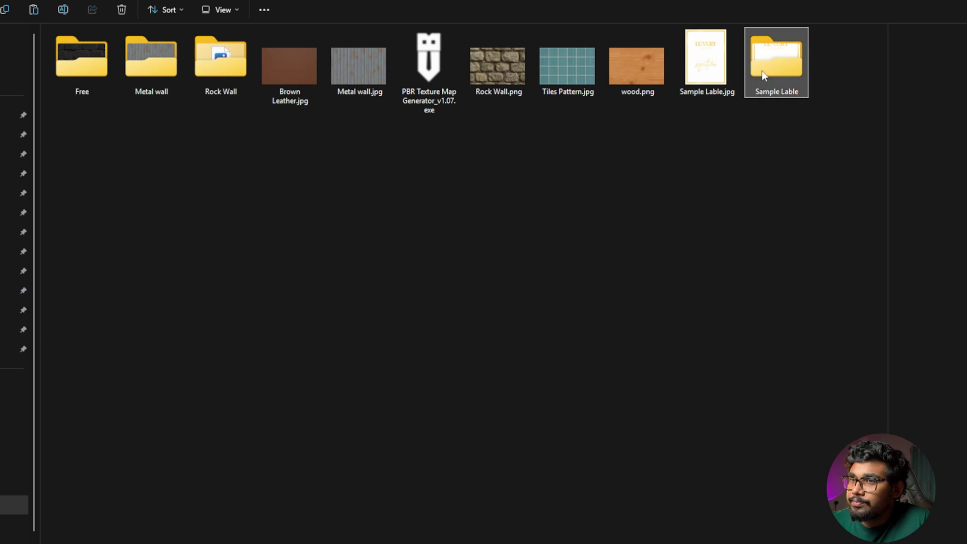
double_click(761, 69)
Step: Preview the Sample Lable ambient occlusion, base color and height maps, then return to Blender
click(68, 75)
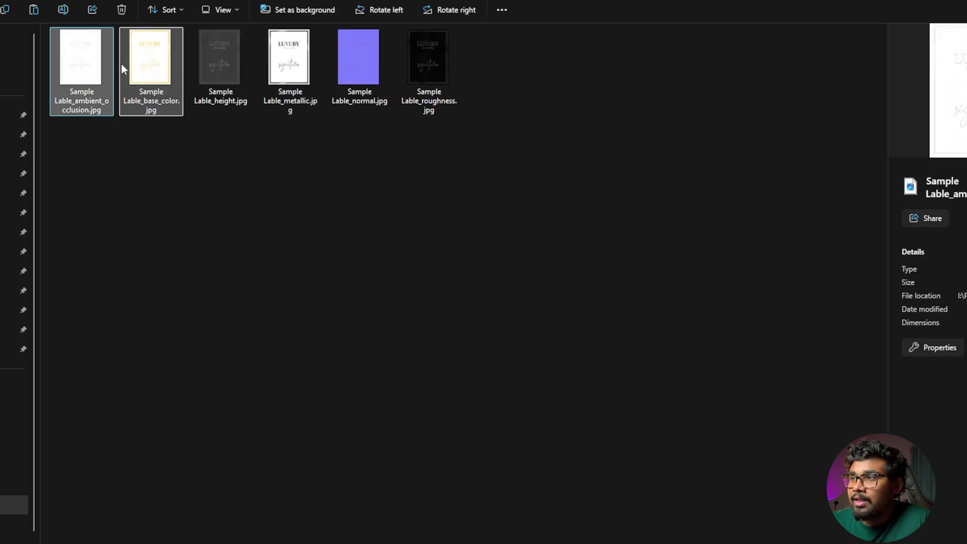
click(384, 174)
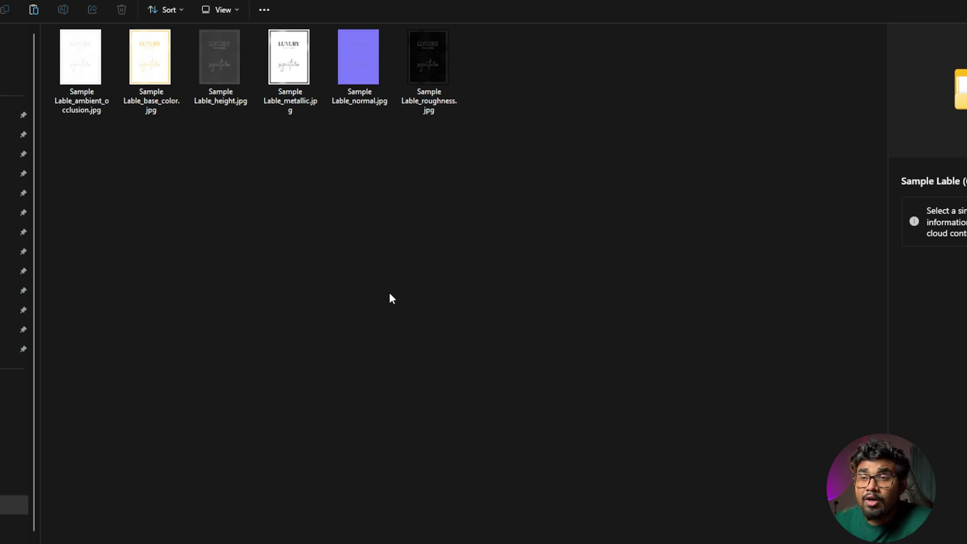
click(151, 64)
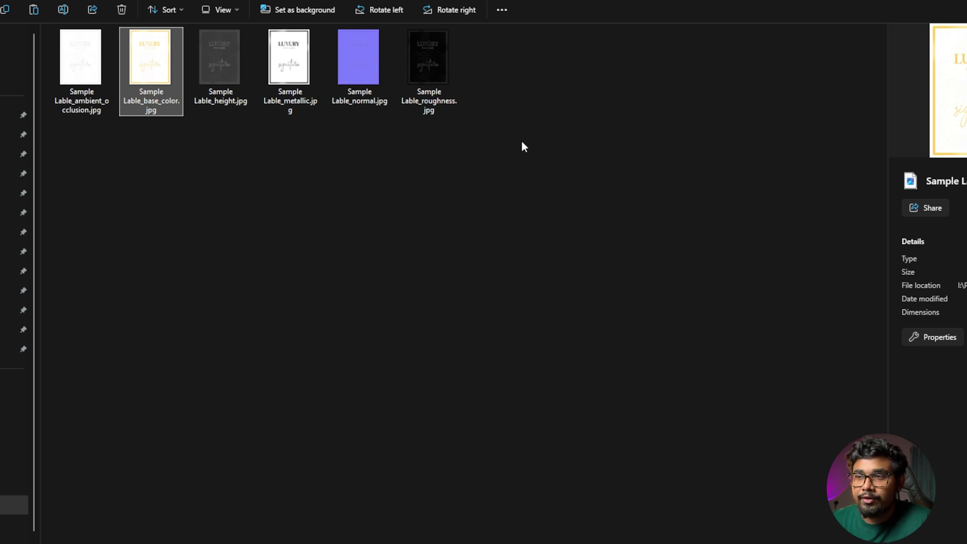
click(520, 200)
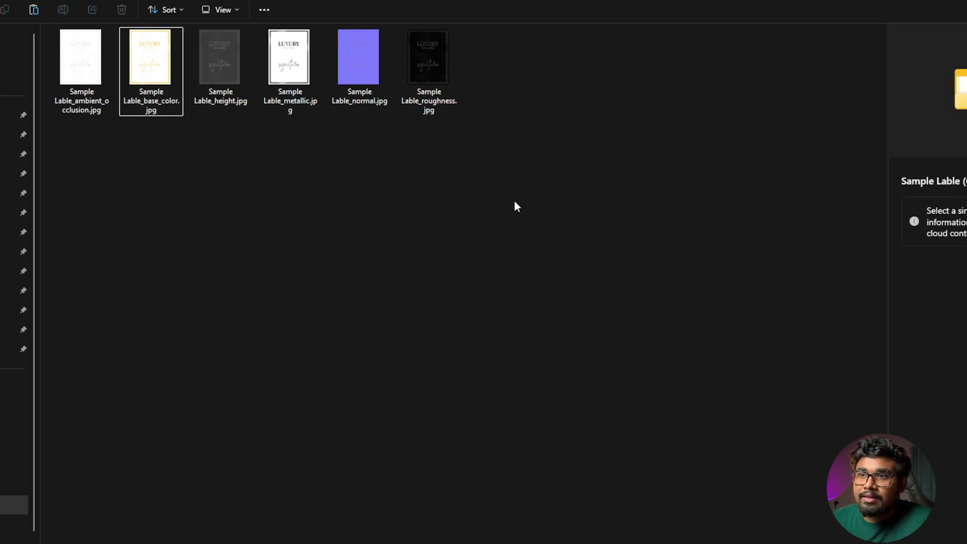
click(212, 86)
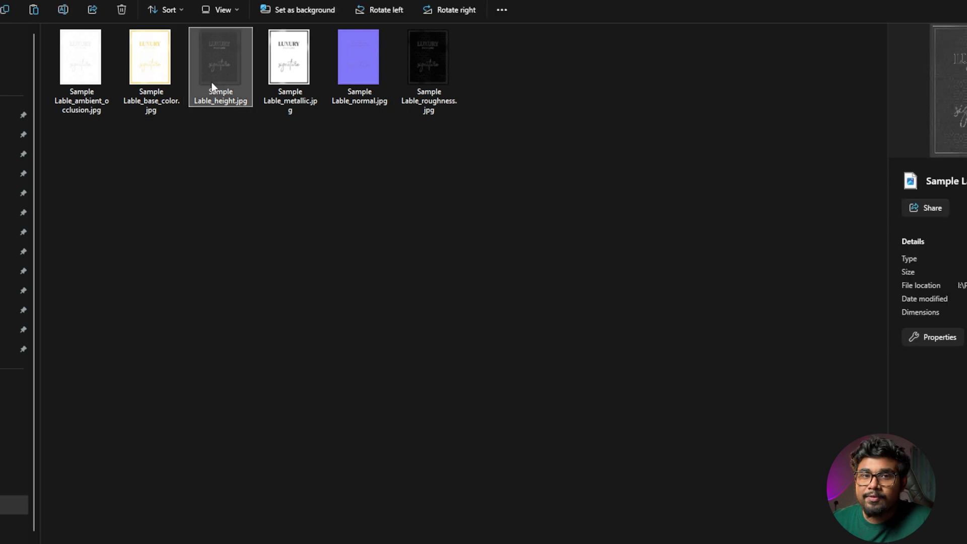
click(294, 237)
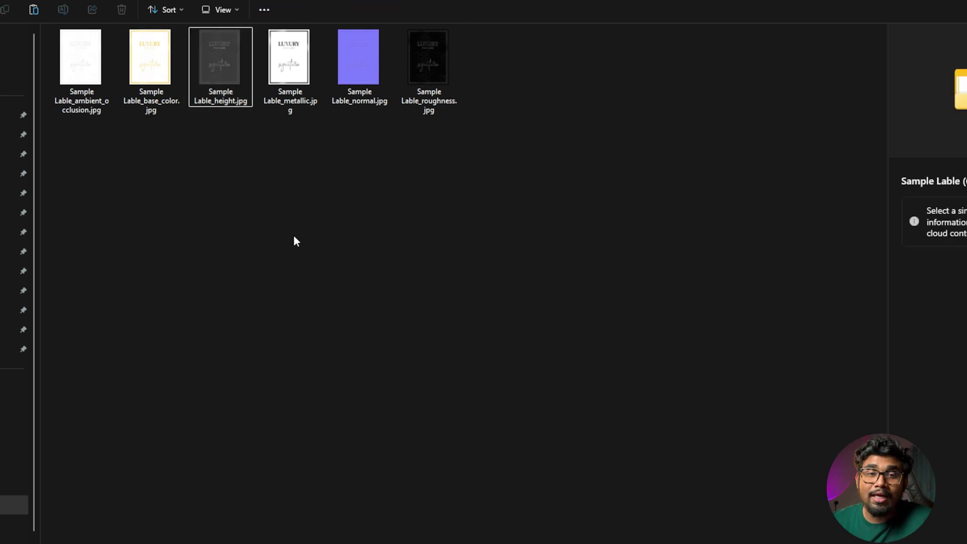
click(293, 241)
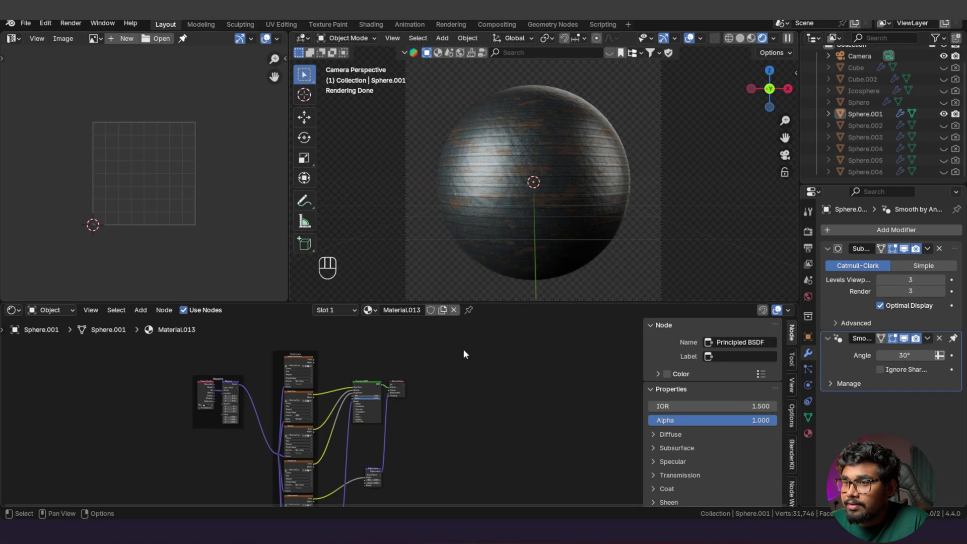
Step: Replace Material.013 with a new Material.014 built from all six Sample Lable maps
click(453, 310)
click(424, 309)
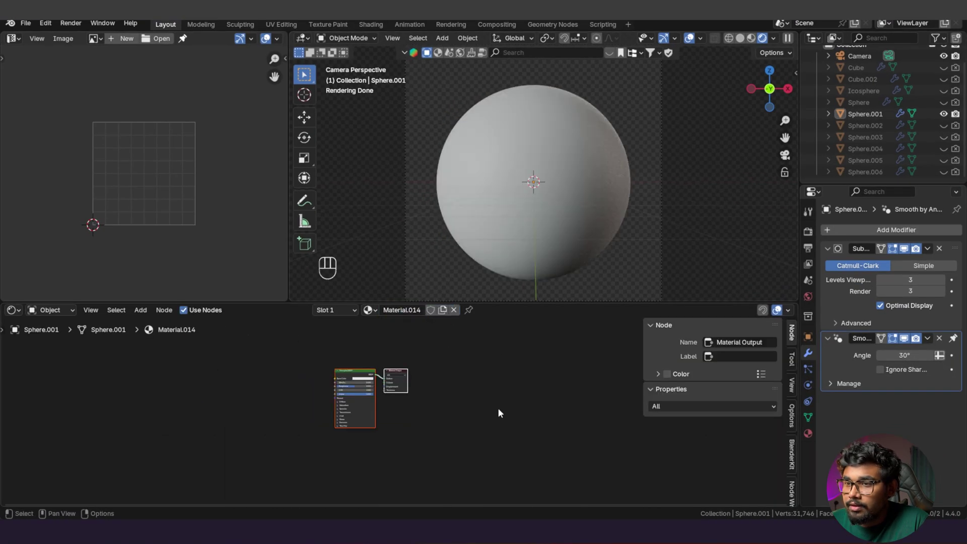
click(363, 380)
key(ctrl+shift+t)
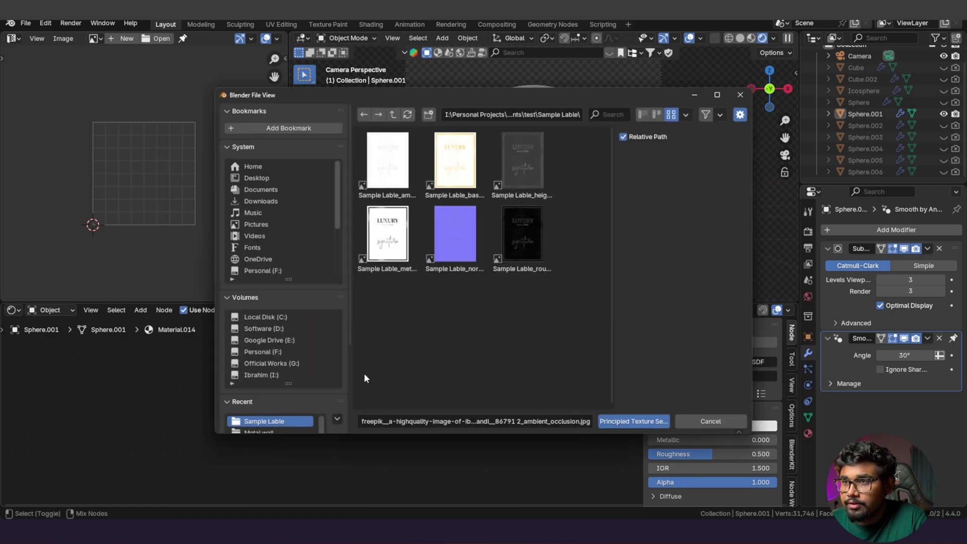
key(a)
click(619, 420)
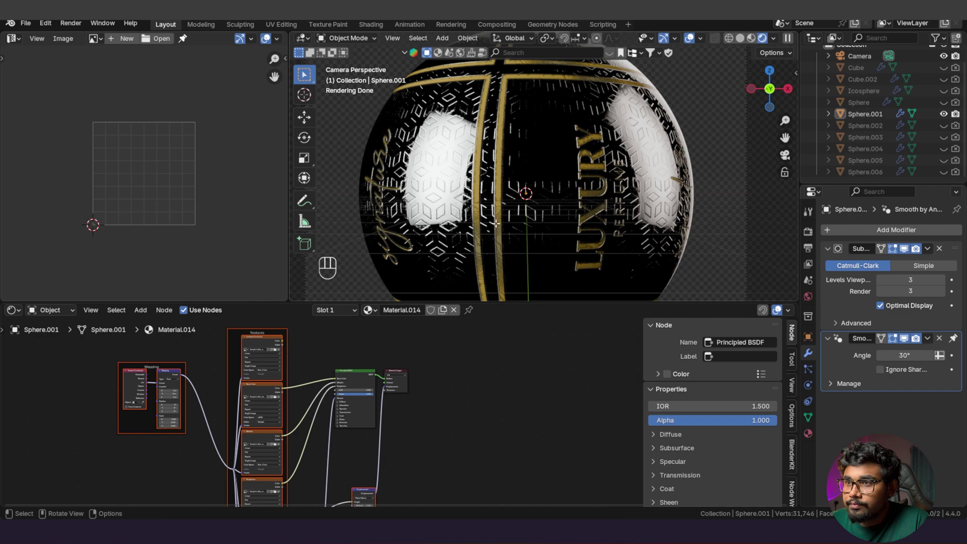
key(Tab)
Step: Rotate the label sphere's UVs by -90° so the text reads upright
key(r)
key(9)
key(0)
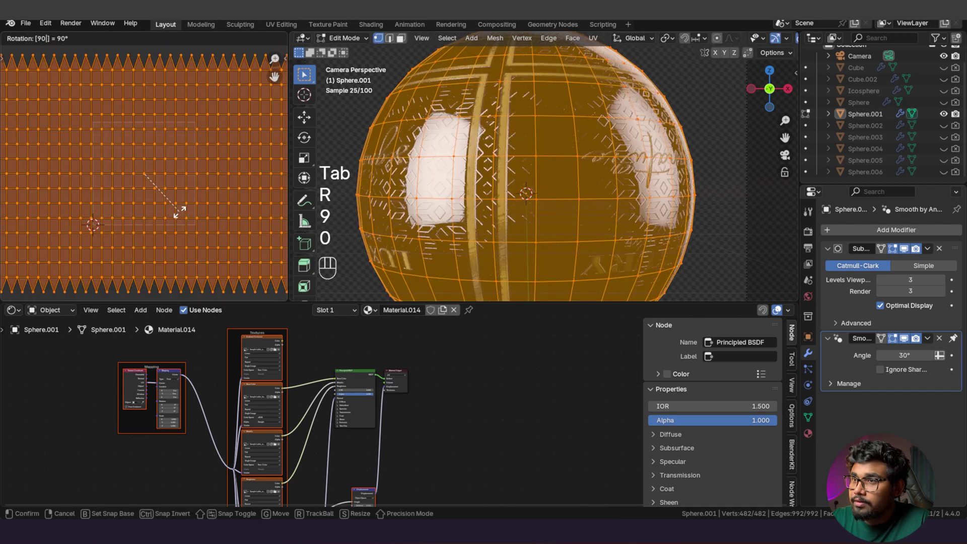
key(minus)
key(Return)
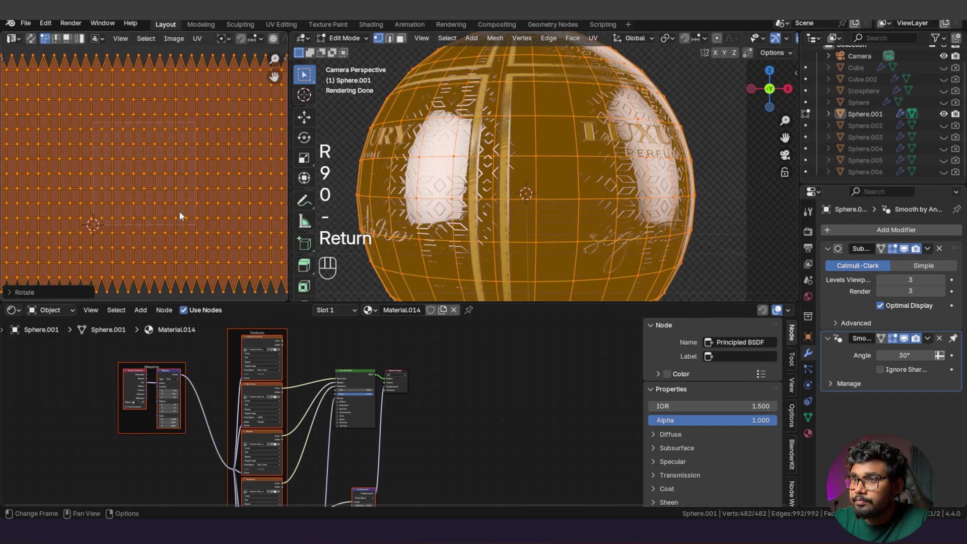
Step: Stretch the label UVs along the X axis and check the result
key(s)
right_click(201, 215)
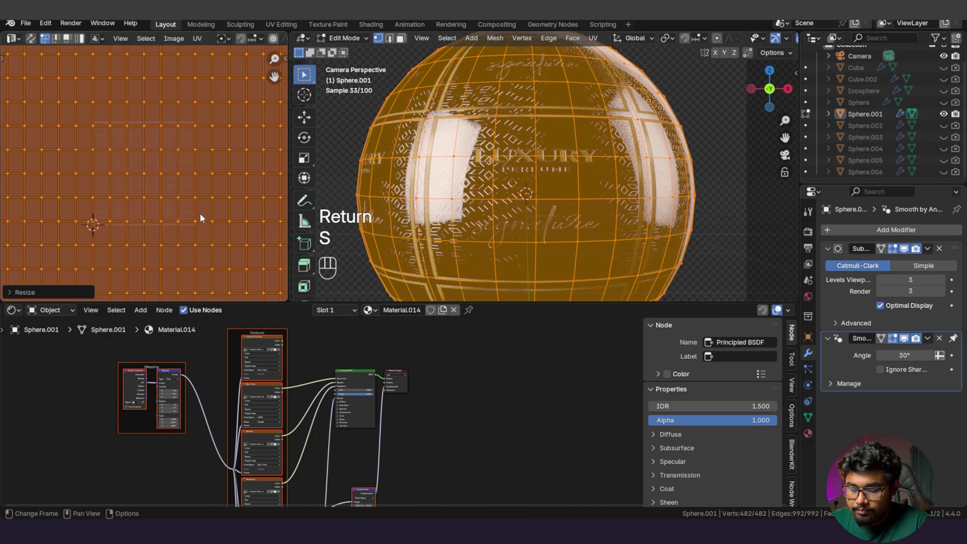
key(s)
key(x)
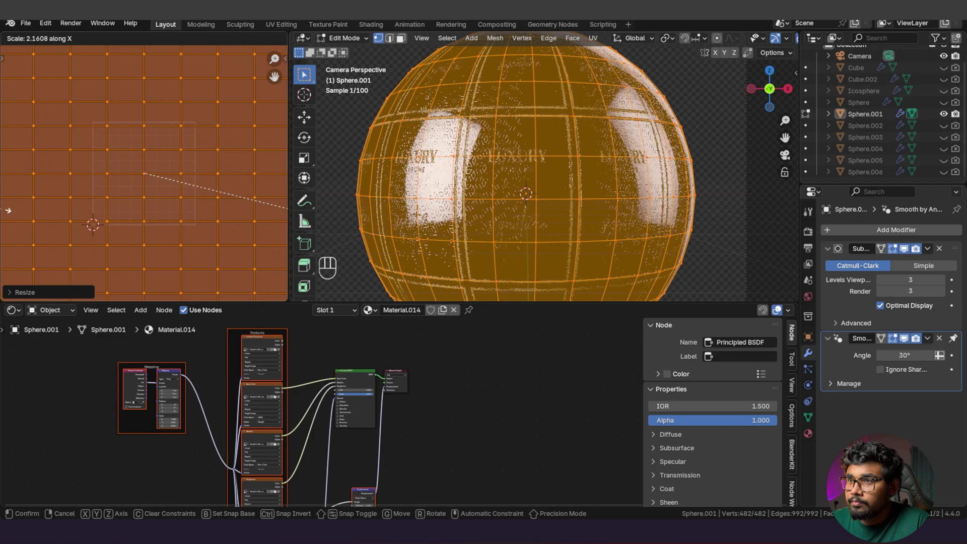
click(6, 214)
key(Tab)
scroll(600, 157, up, 2)
scroll(600, 157, up, 2)
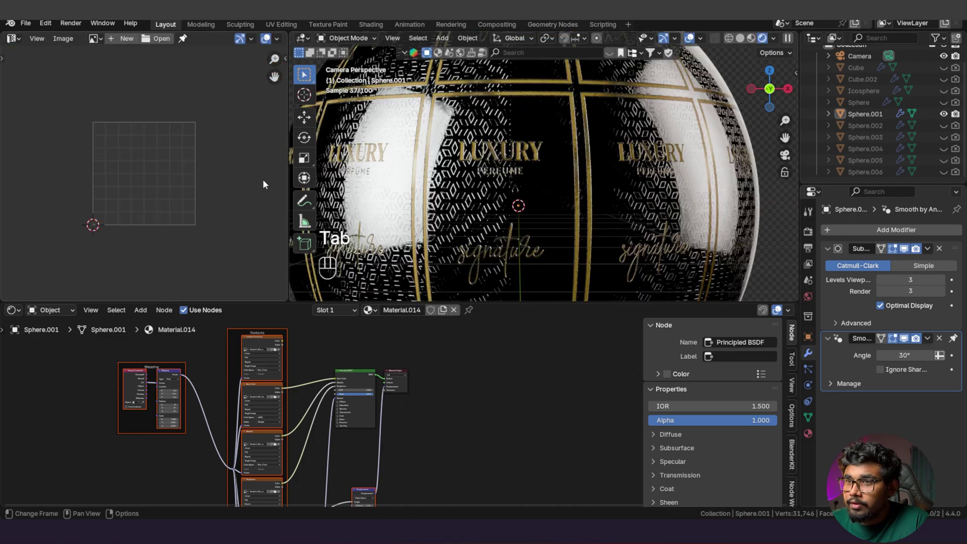
Step: Narrow the UVs along X to fix the label proportions, then orbit to inspect
key(Tab)
key(s)
key(x)
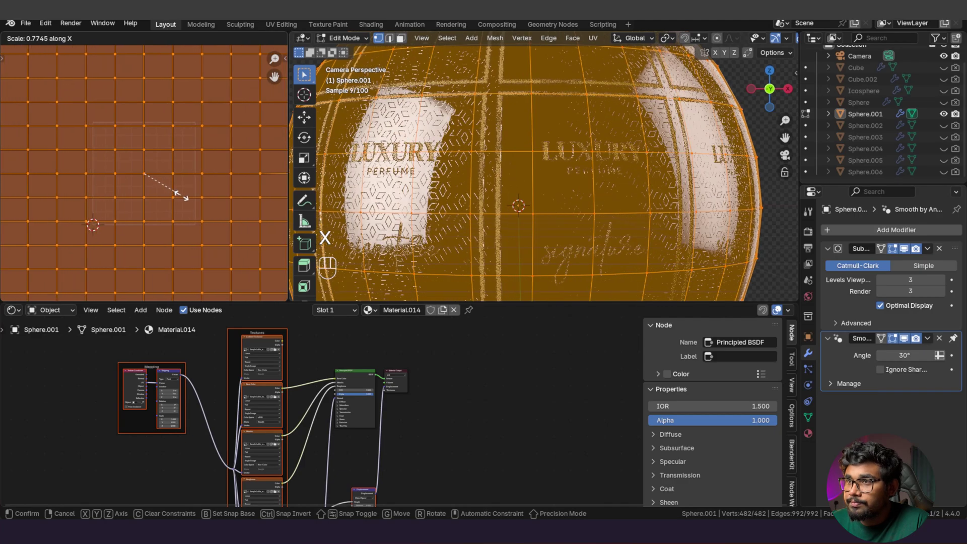
click(212, 200)
key(Tab)
scroll(495, 161, down, 3)
drag(496, 161, 578, 170)
scroll(577, 170, up, 3)
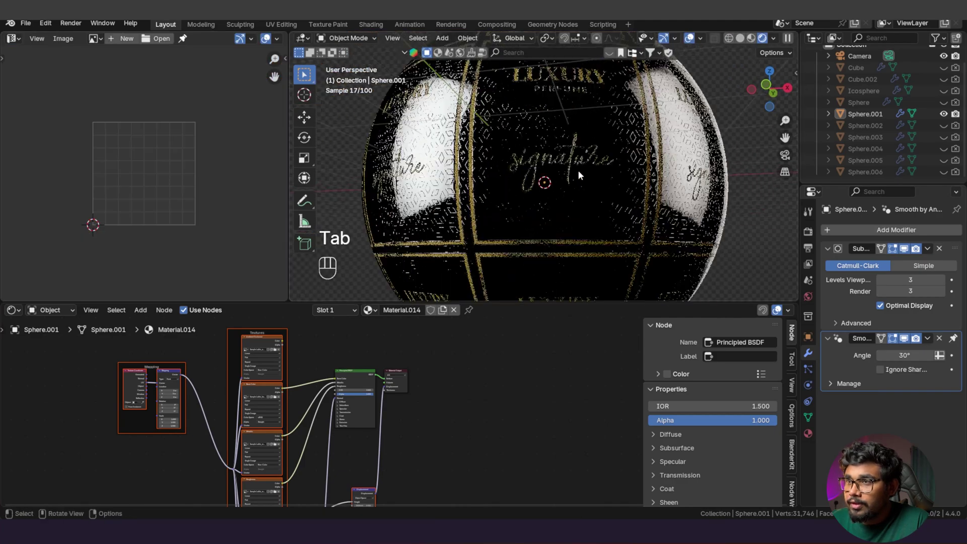
scroll(506, 171, up, 3)
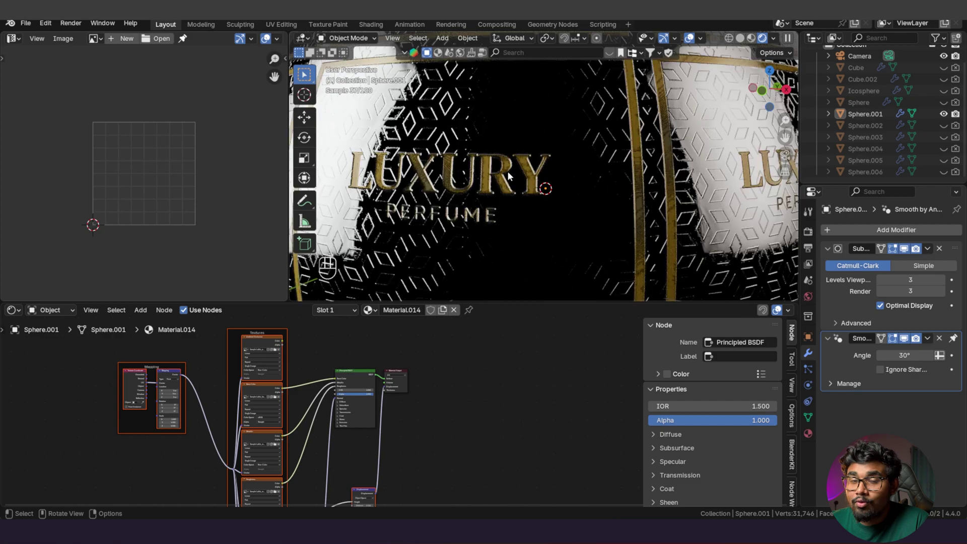
mouse_move(507, 170)
mouse_down()
mouse_move(540, 204)
mouse_move(501, 205)
mouse_up()
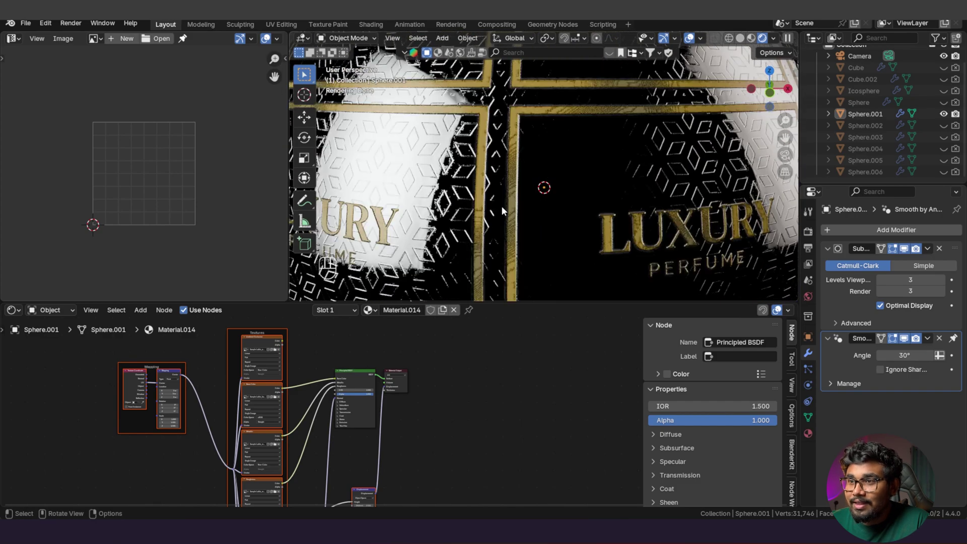
scroll(498, 211, down, 2)
drag(487, 228, 460, 227)
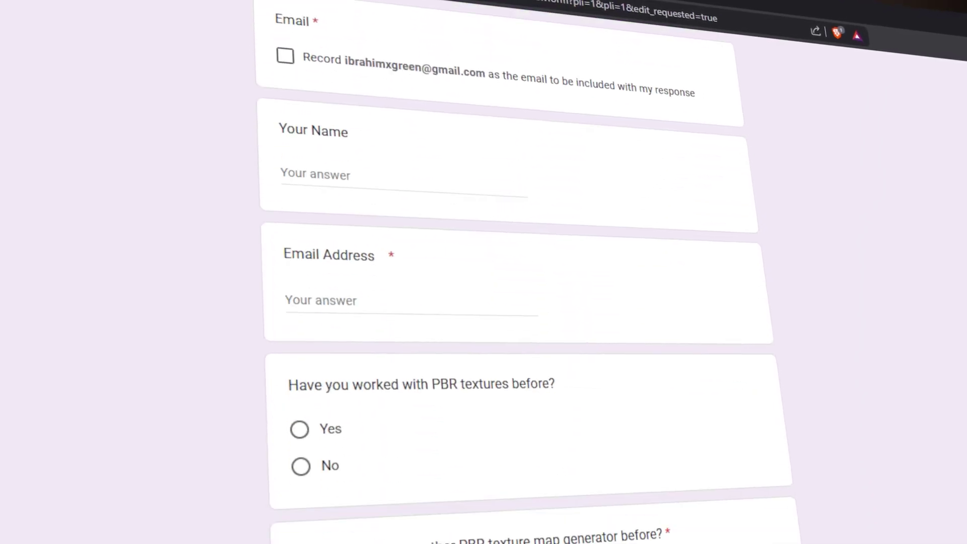
scroll(483, 302, down, 3)
scroll(483, 302, down, 5)
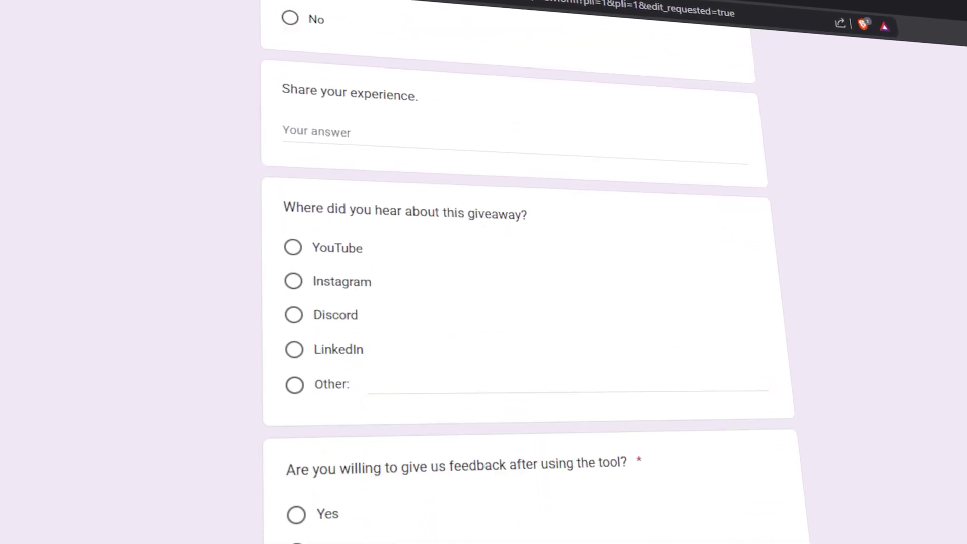